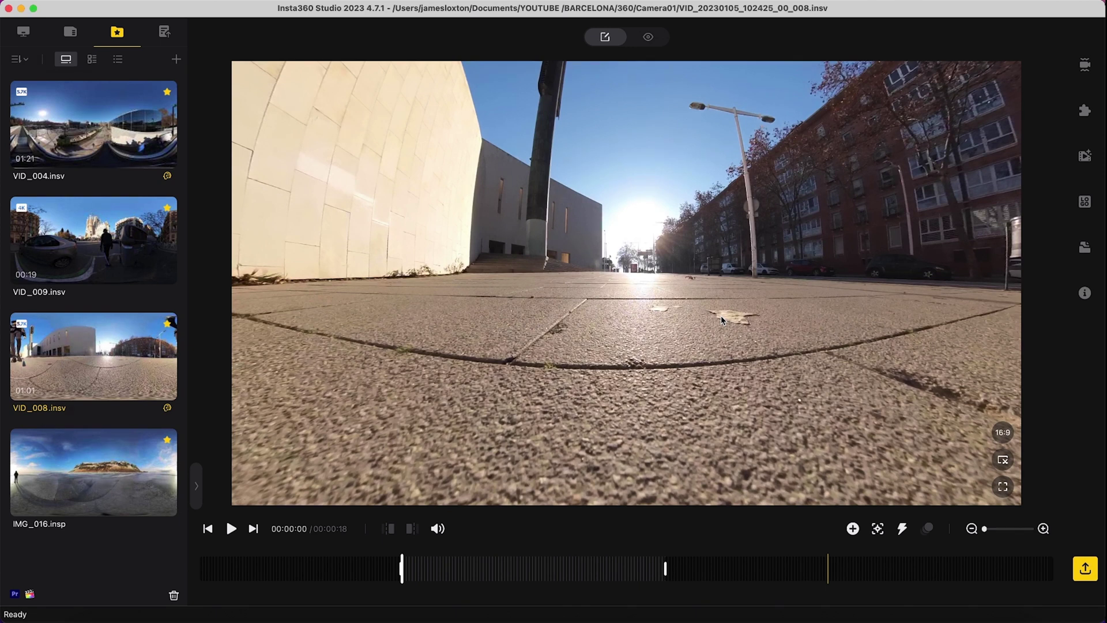
Review the clip's export settings and export queue, then view the available Encoding Format options.
{"action": "left_click", "coordinate": [1085, 568]}
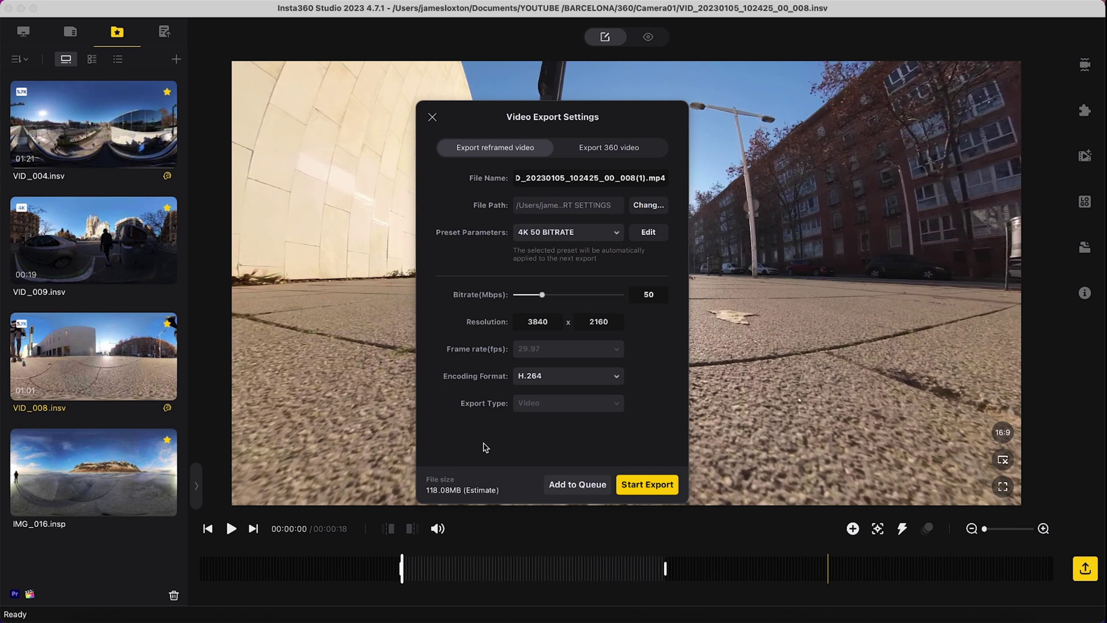
{"action": "left_click", "coordinate": [433, 117]}
{"action": "left_click", "coordinate": [165, 32]}
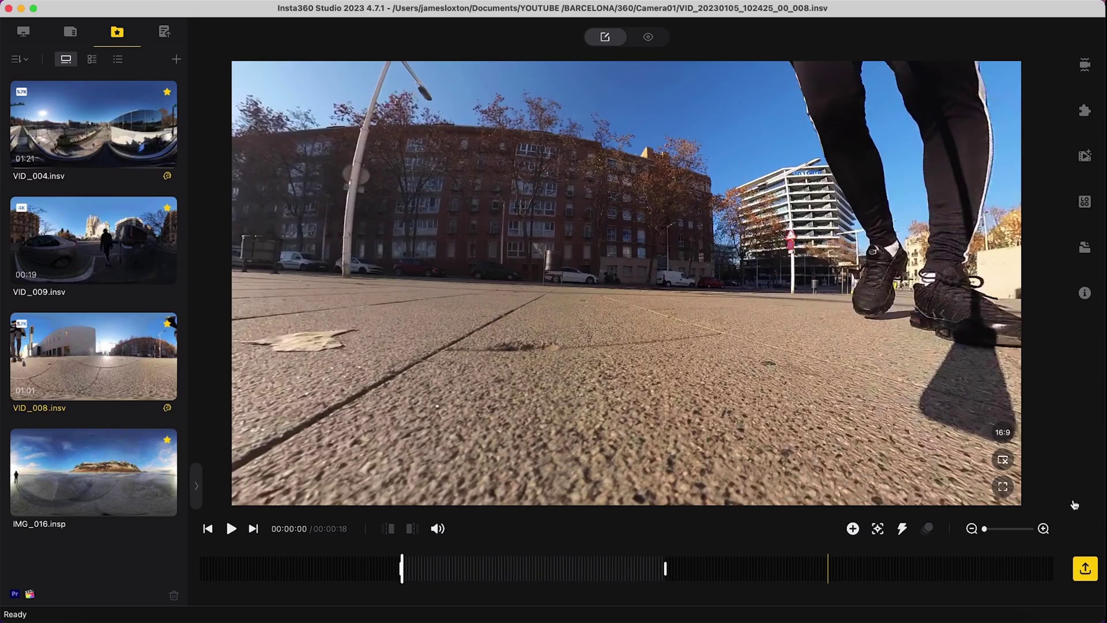
{"action": "left_click", "coordinate": [1085, 568]}
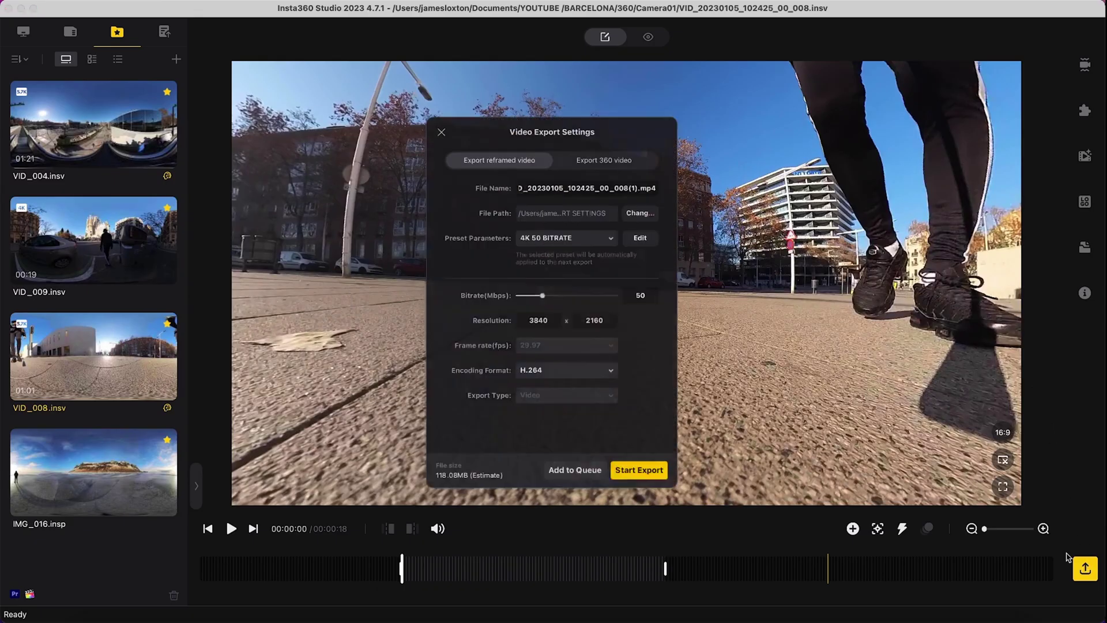
{"action": "left_click", "coordinate": [607, 376]}
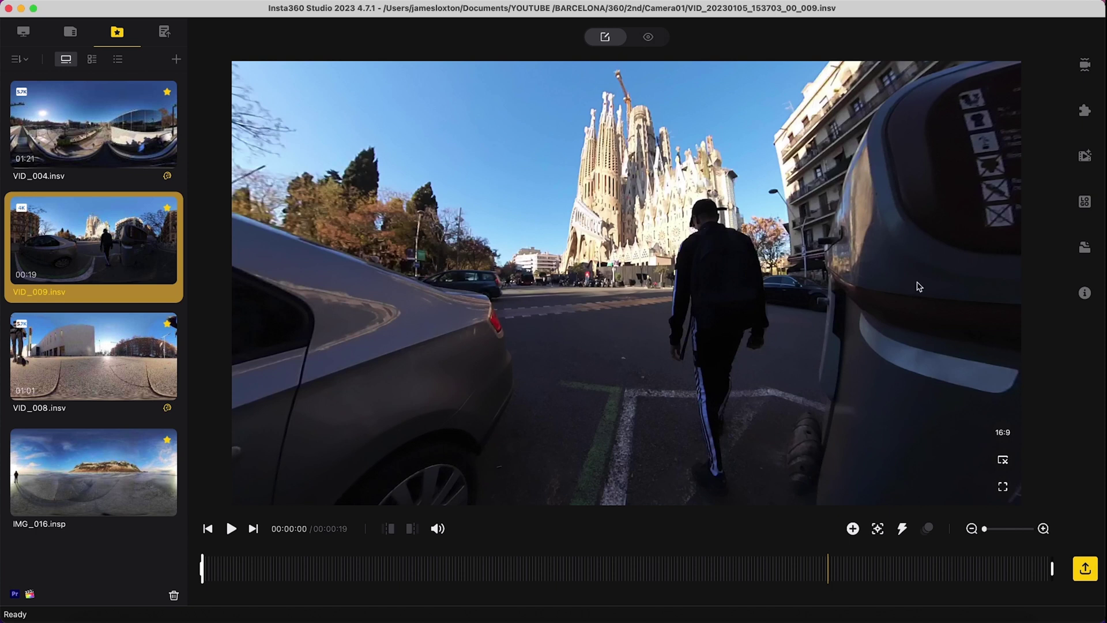
Open VID_009's export settings and view the available frame rate options.
{"action": "left_click", "coordinate": [1074, 574]}
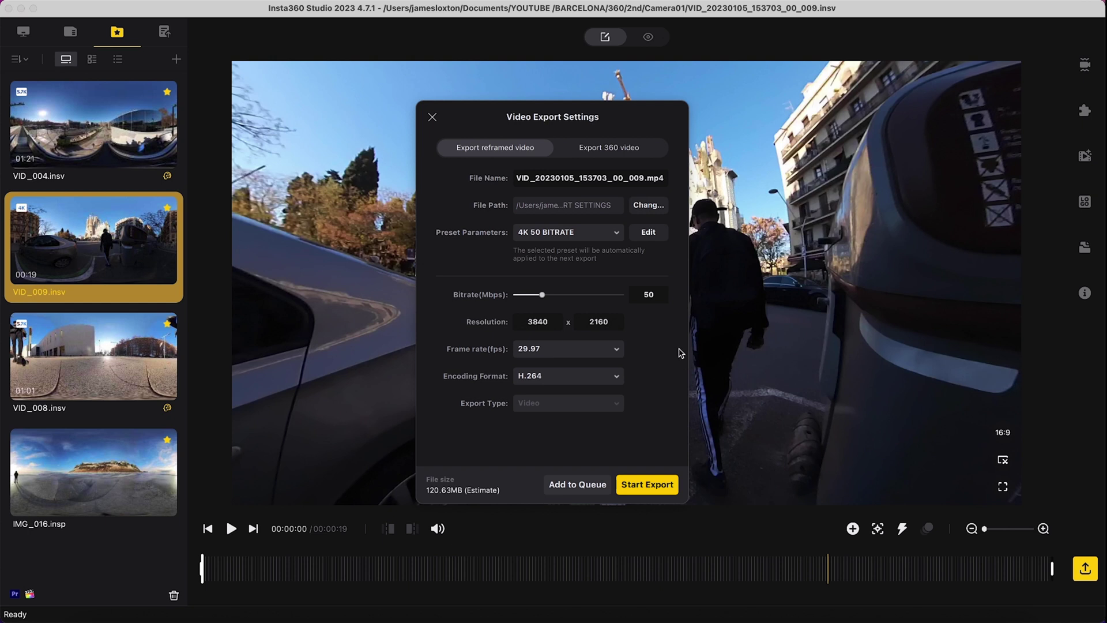
{"action": "left_click", "coordinate": [604, 350]}
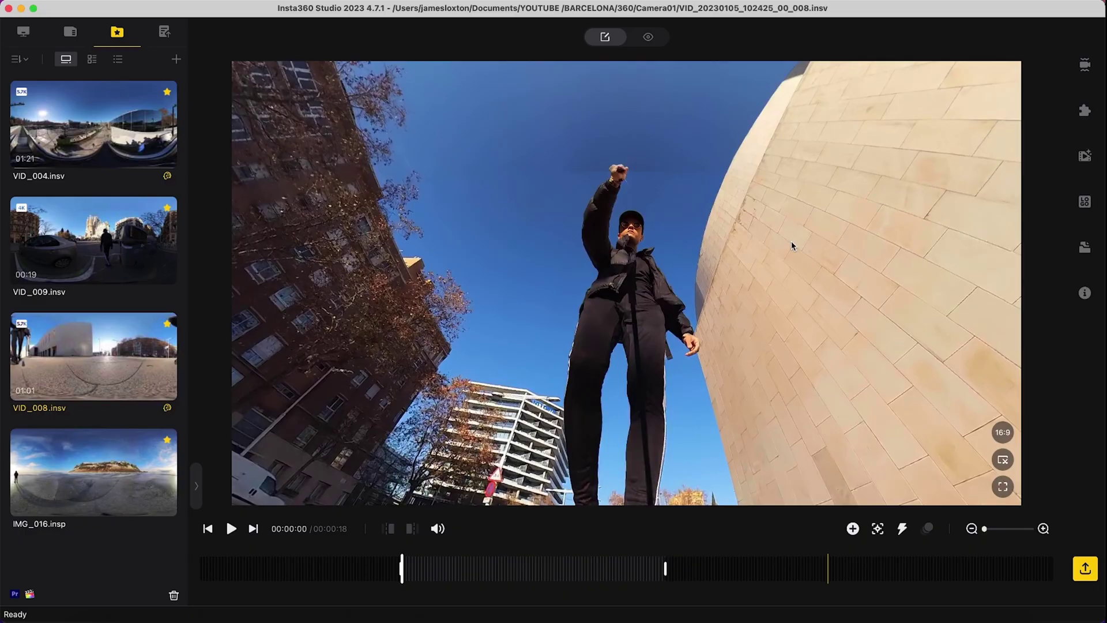
Set VID_008's stitching mode to Custom with a value of 7.0.
{"action": "left_click", "coordinate": [1087, 112]}
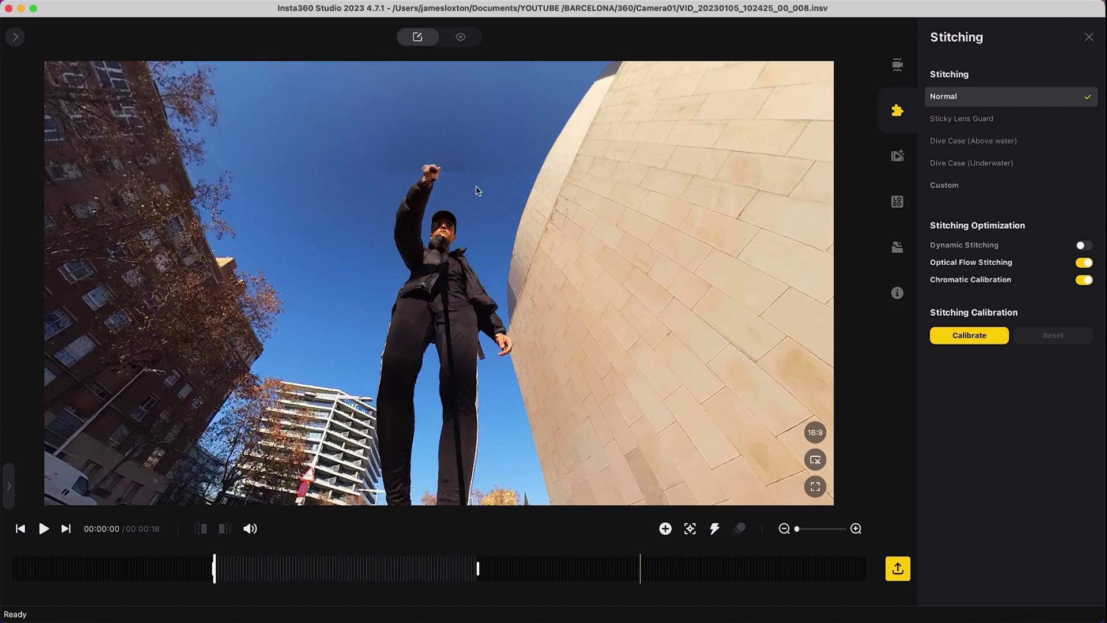
{"action": "left_click", "coordinate": [952, 186]}
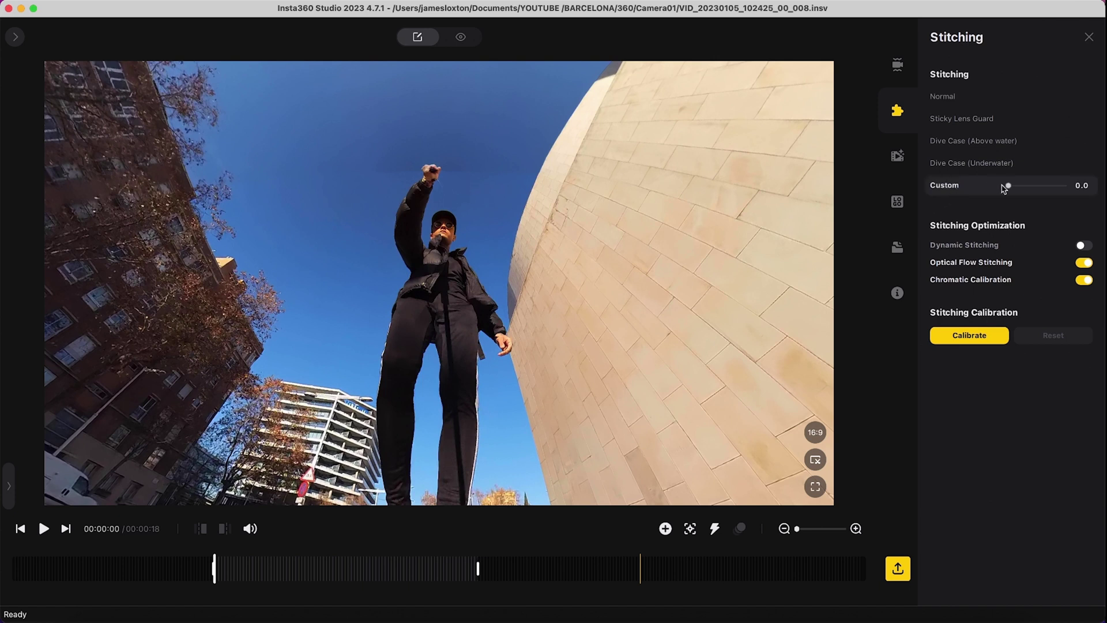
{"action": "left_click_drag", "start_coordinate": [1008, 187], "coordinate": [1095, 194]}
{"action": "left_click_drag", "start_coordinate": [1021, 188], "coordinate": [996, 187]}
{"action": "left_click_drag", "start_coordinate": [1008, 186], "coordinate": [1102, 187]}
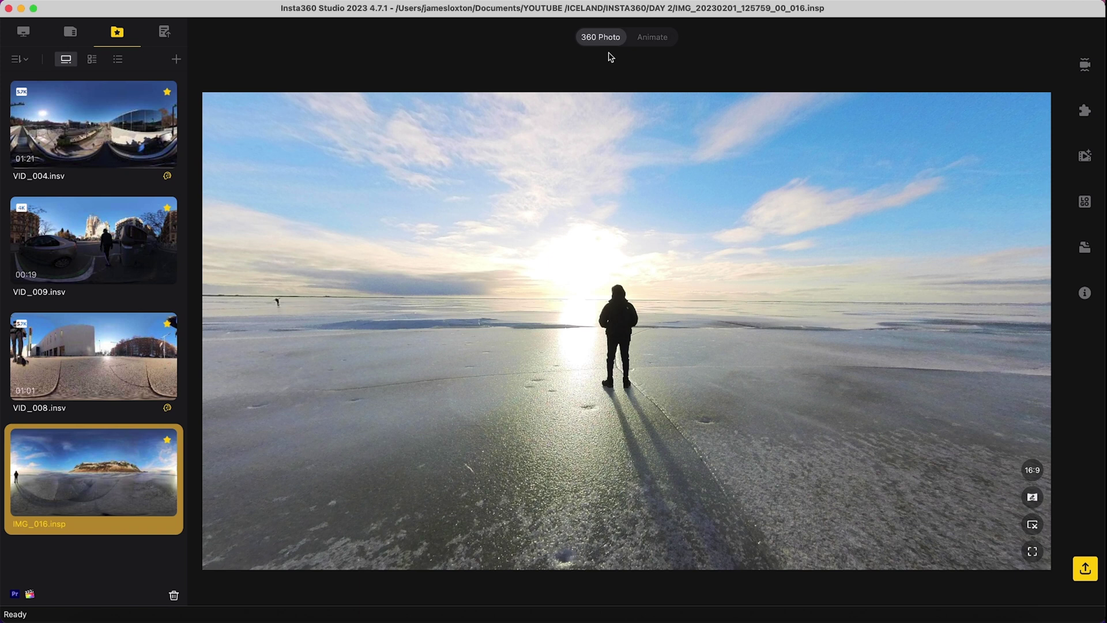
Animate IMG_016 with the Preset5 template, pause playback, and view its export settings.
{"action": "left_click", "coordinate": [662, 37]}
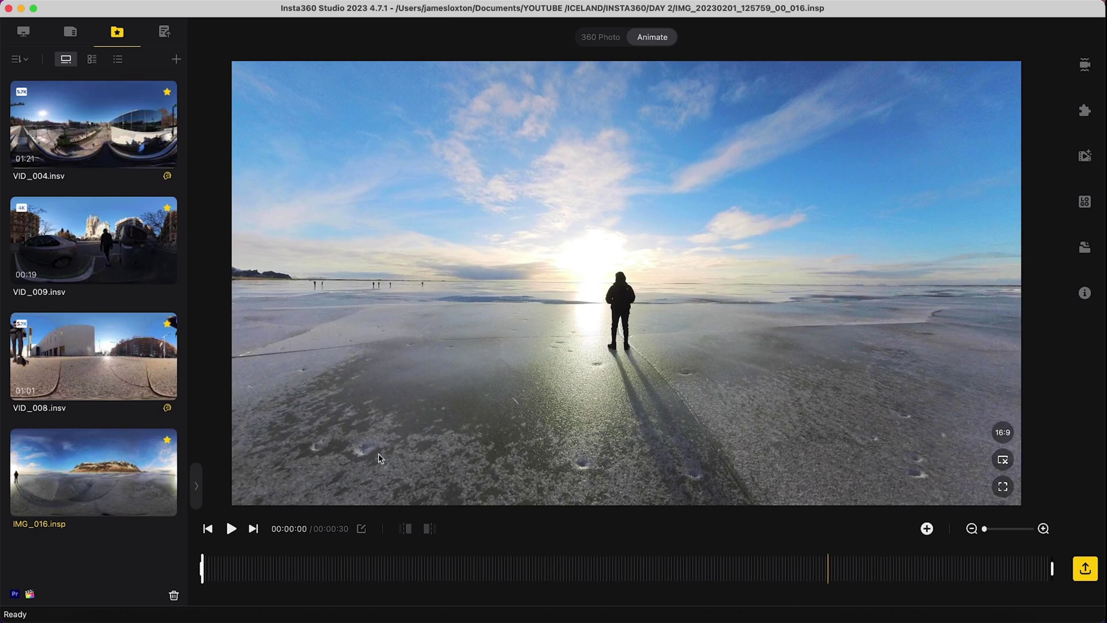
{"action": "left_click", "coordinate": [198, 489]}
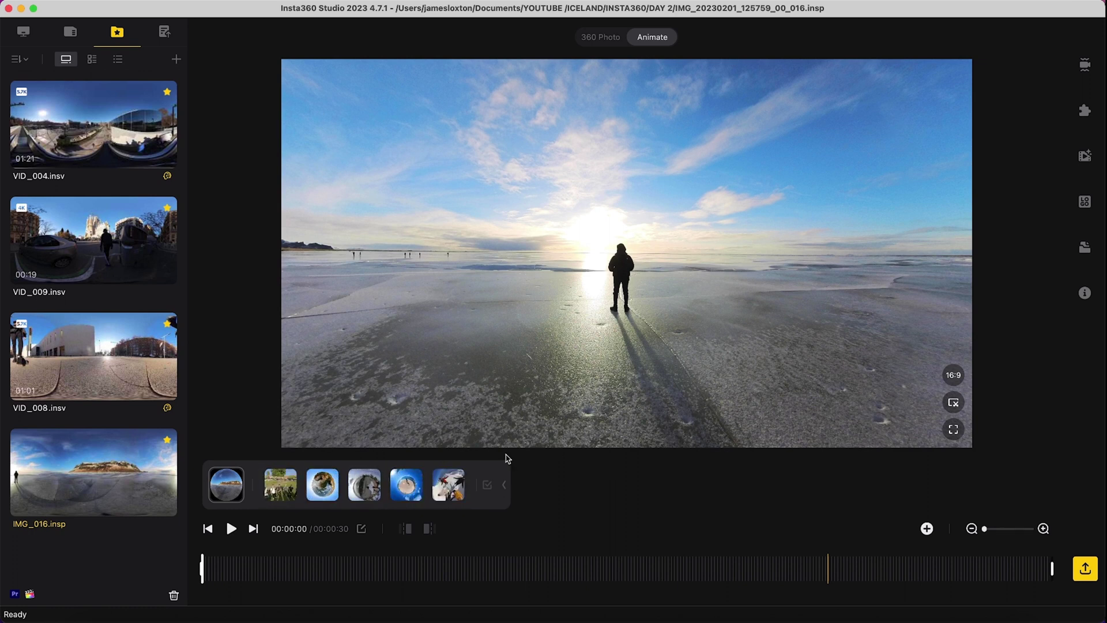
{"action": "left_click", "coordinate": [281, 484]}
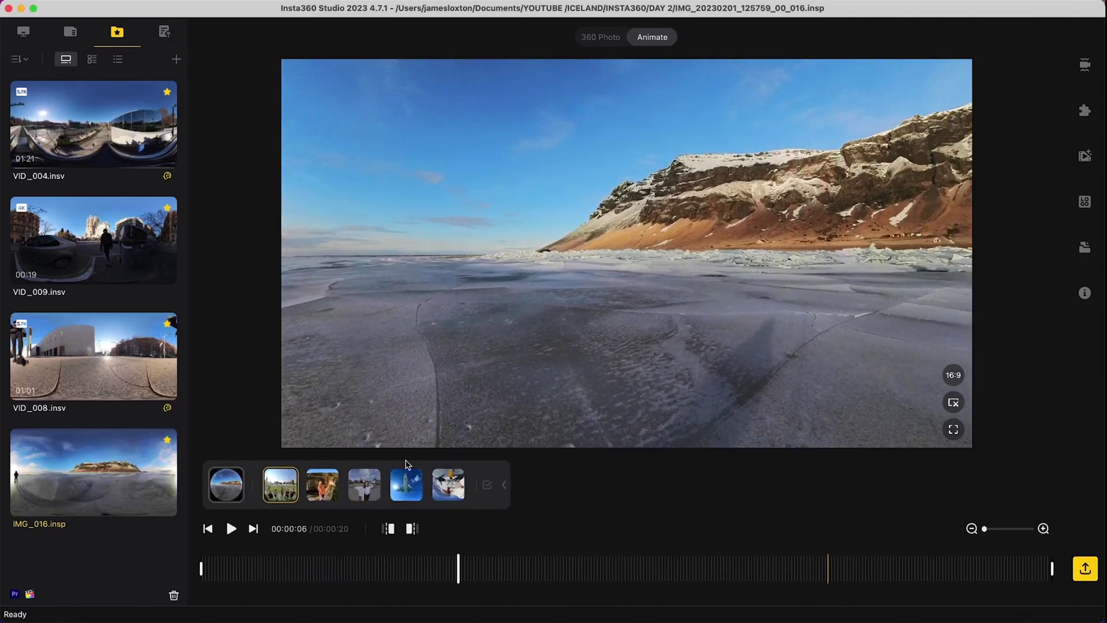
{"action": "left_click", "coordinate": [450, 481]}
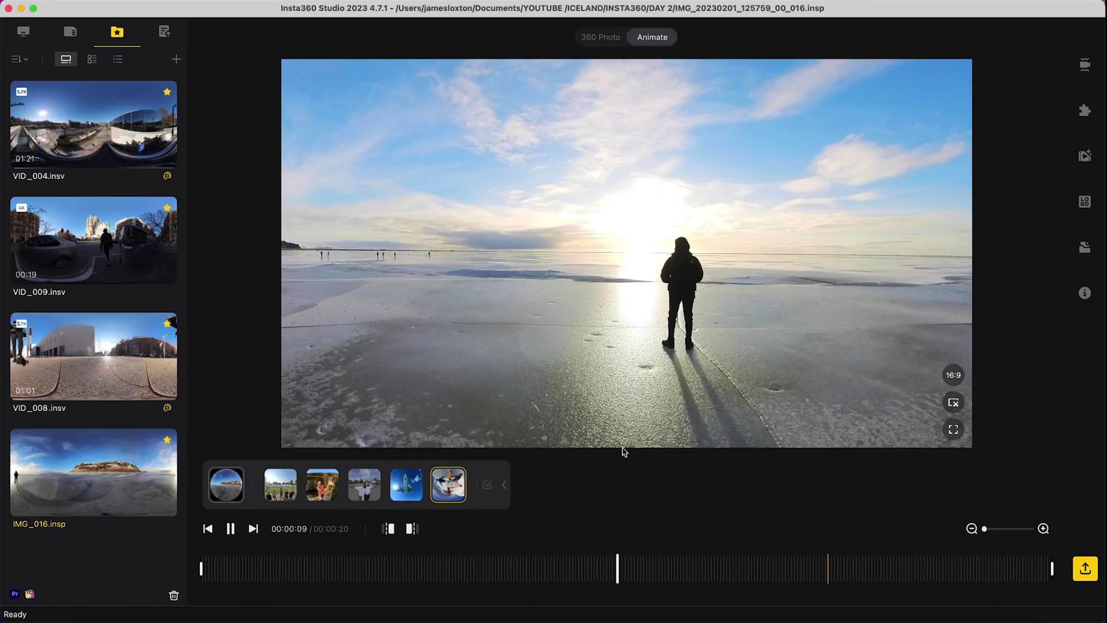
{"action": "key", "text": "space"}
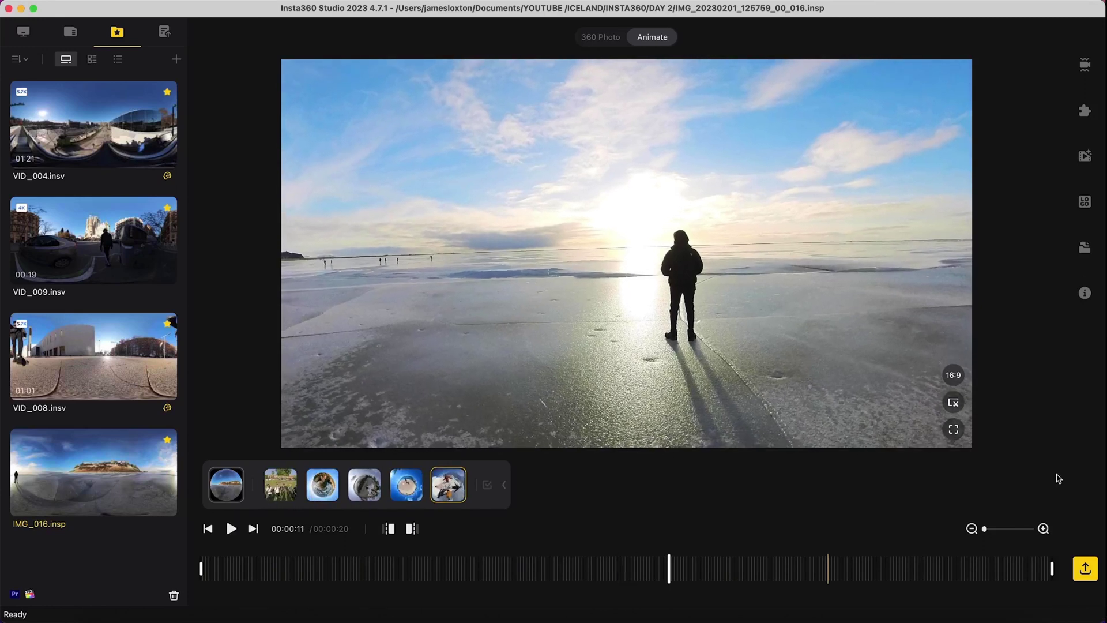
{"action": "left_click", "coordinate": [1086, 568]}
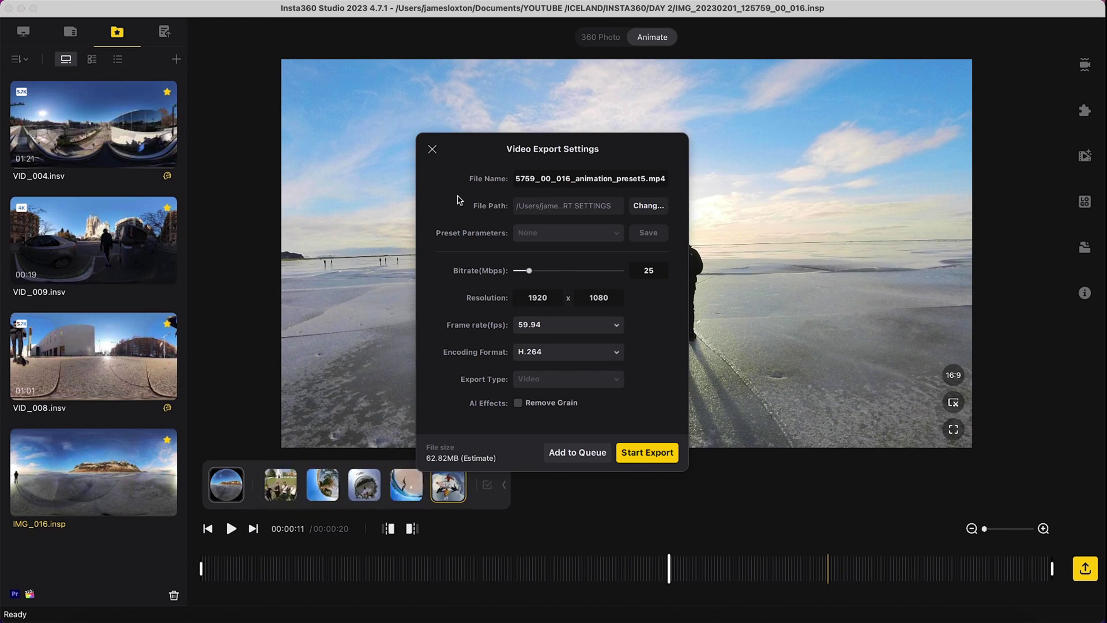
Select all IMG_016 animation templates and open Batch Exporting for them.
{"action": "left_click", "coordinate": [433, 151]}
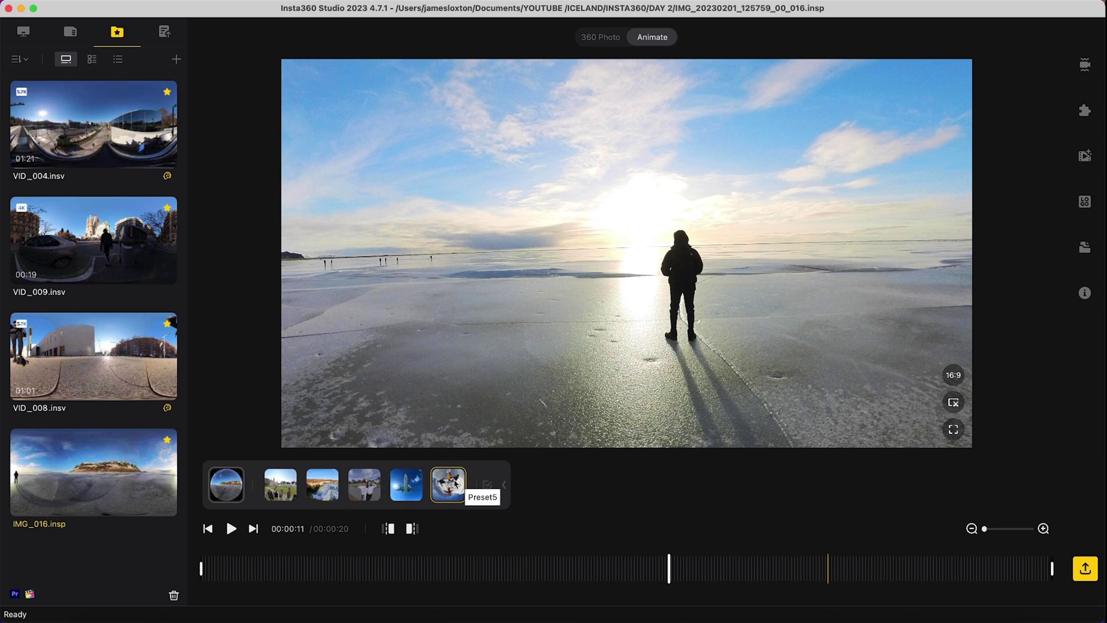
{"action": "left_click", "coordinate": [495, 486]}
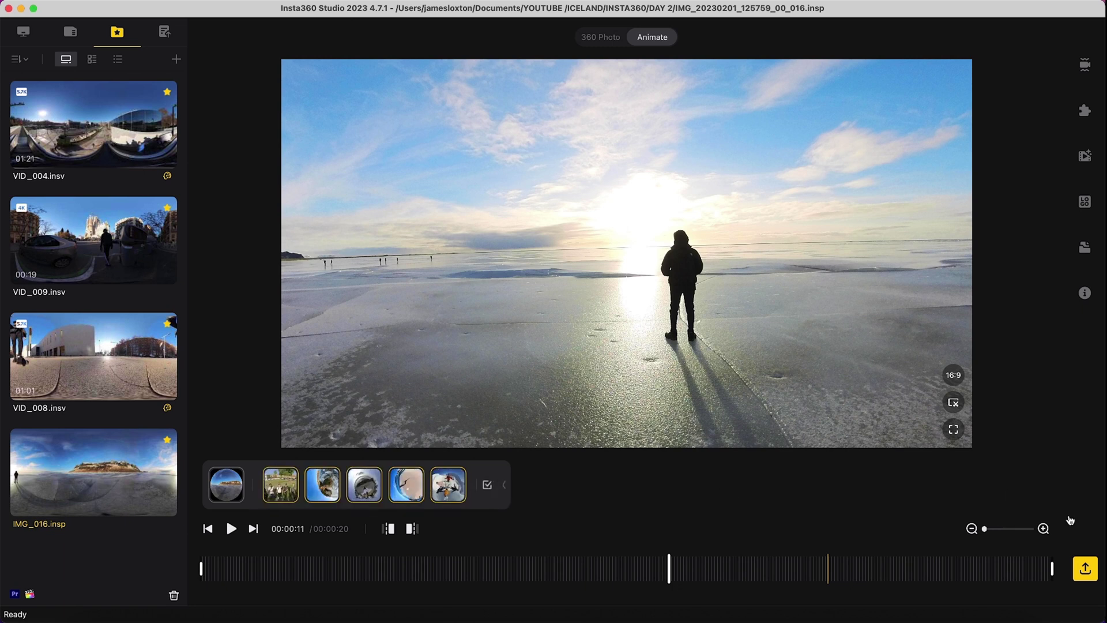
{"action": "left_click", "coordinate": [1084, 569]}
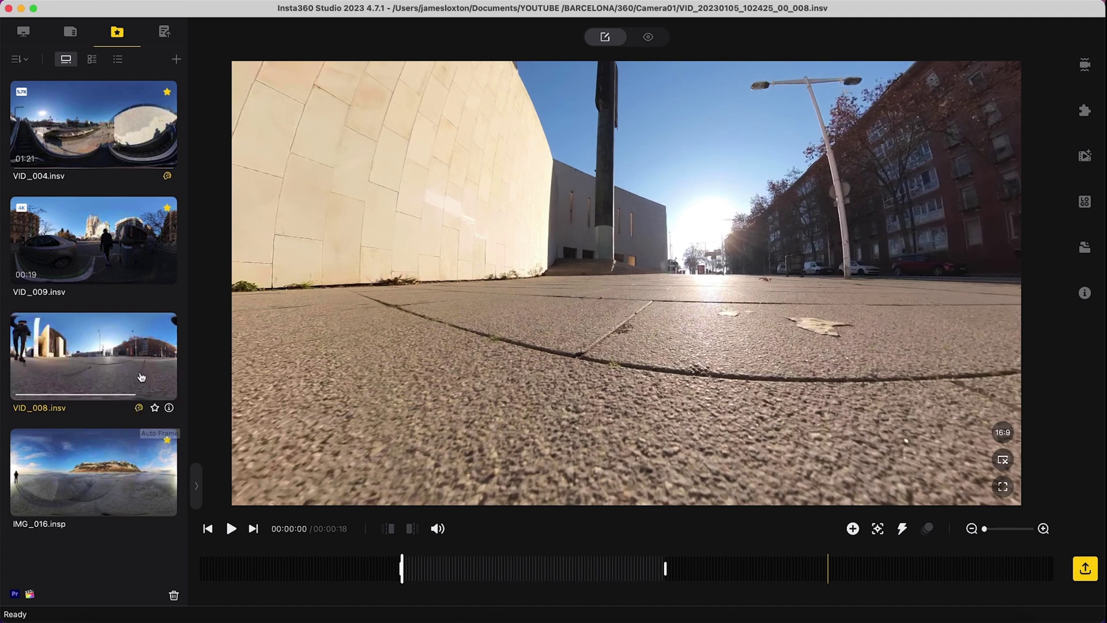
Load VID_004.insv and display its auto-framed clips.
{"action": "left_click", "coordinate": [98, 123]}
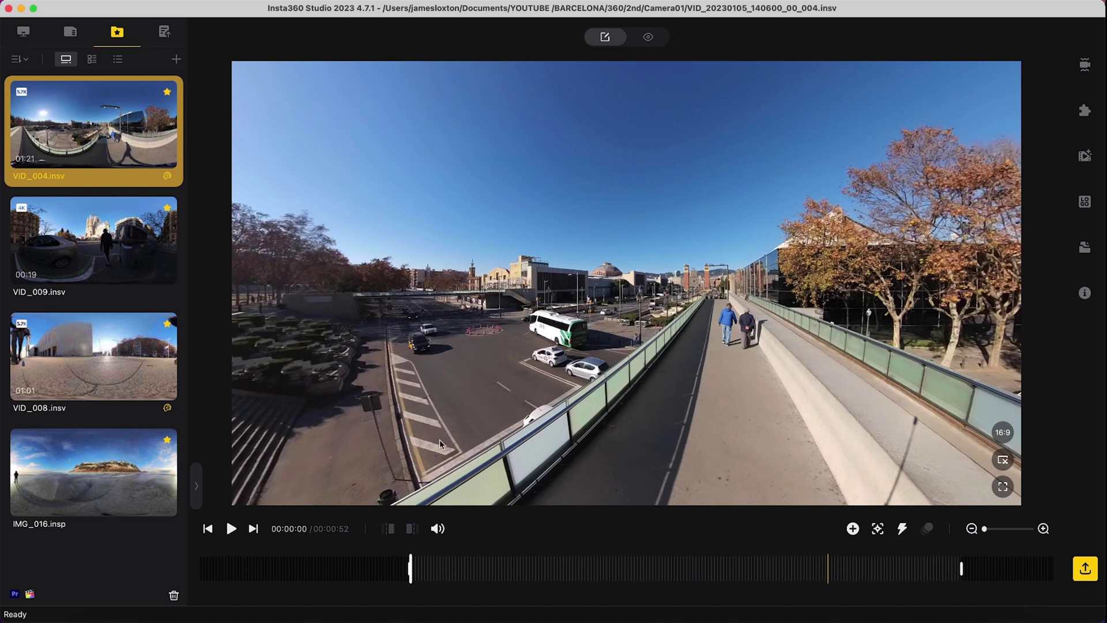
{"action": "left_click", "coordinate": [198, 489]}
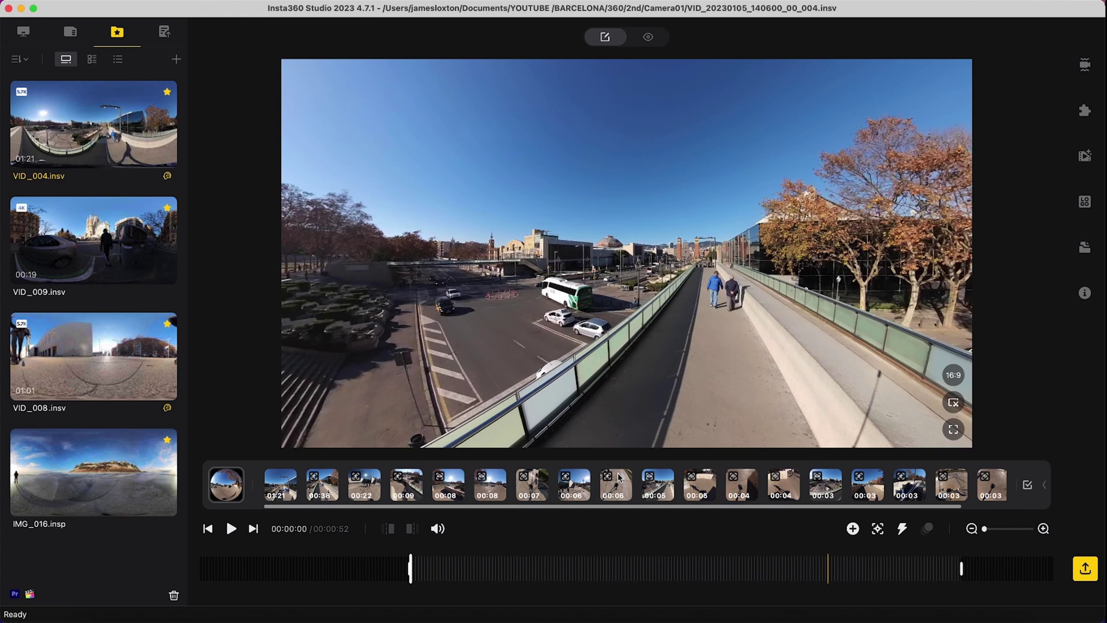
Preview an auto-framed clip, skipping to 00:00:16 and panning, then return to the original clip.
{"action": "left_click", "coordinate": [230, 484]}
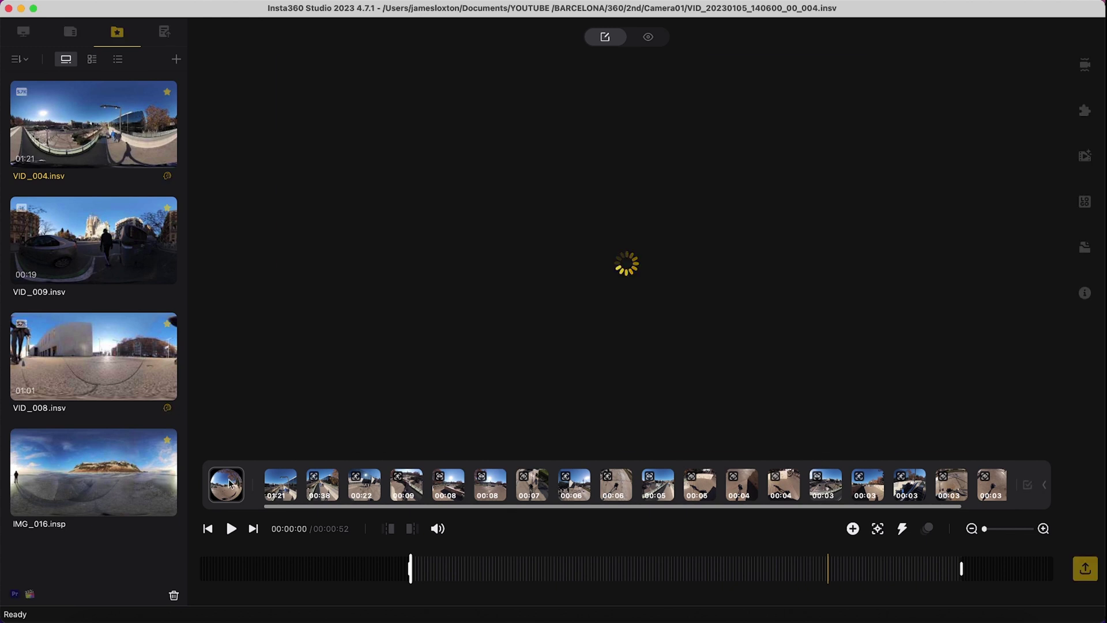
{"action": "left_click", "coordinate": [449, 568]}
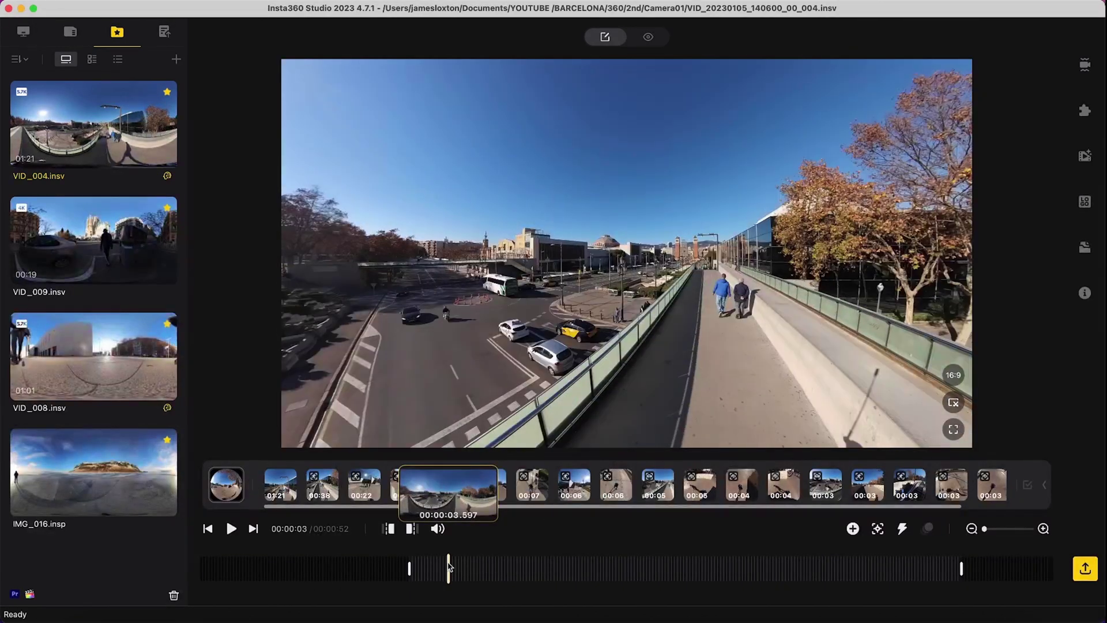
{"action": "left_click", "coordinate": [503, 568]}
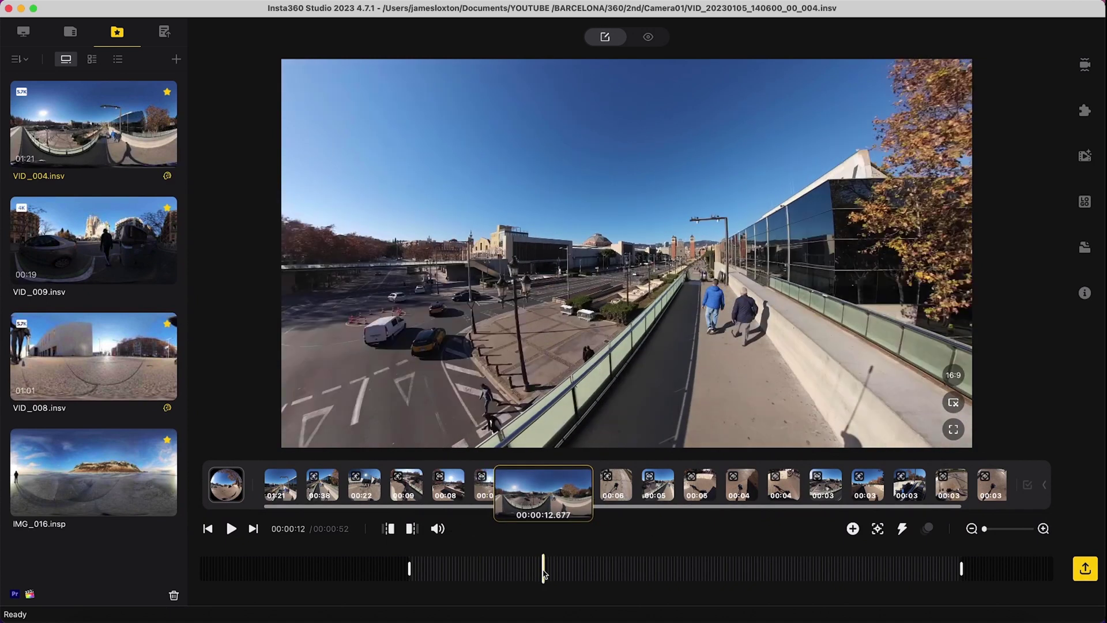
{"action": "left_click", "coordinate": [586, 570]}
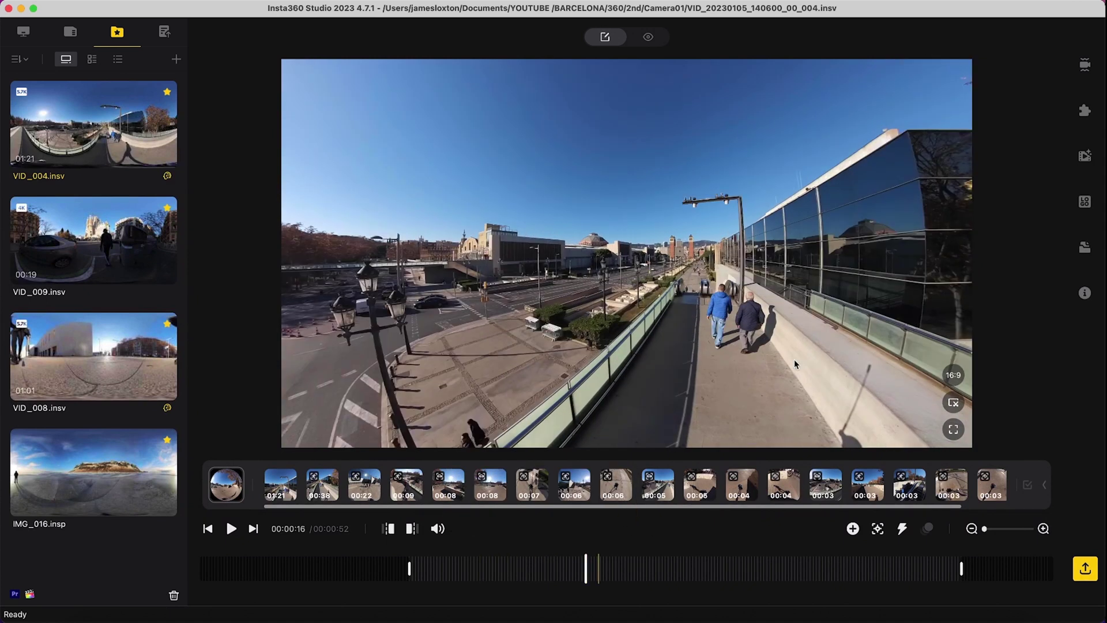
{"action": "left_click_drag", "start_coordinate": [793, 358], "coordinate": [730, 359]}
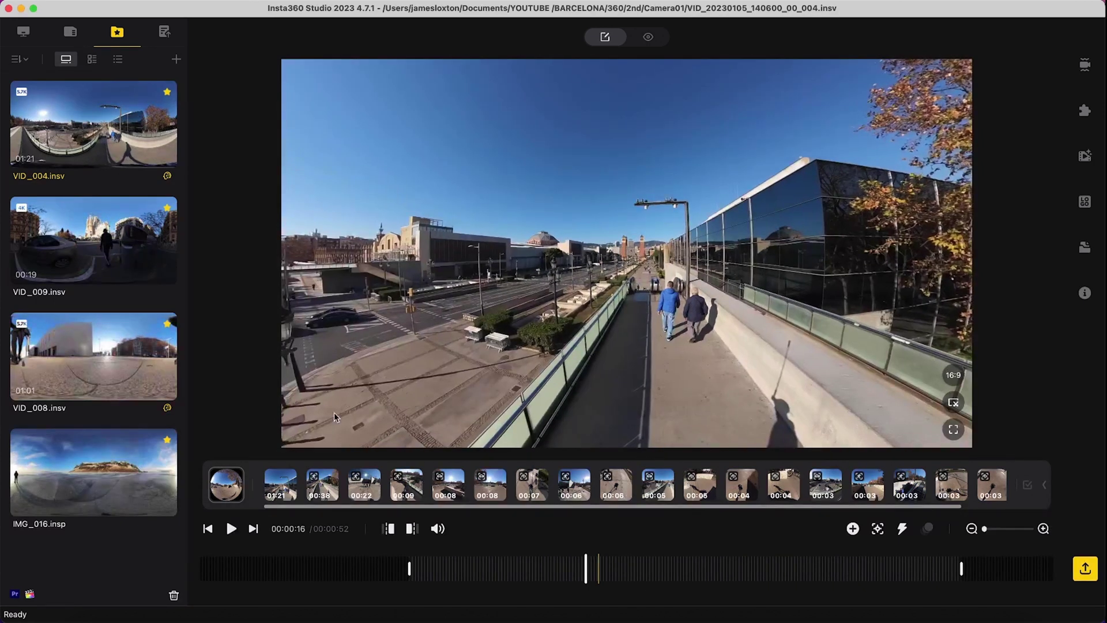
{"action": "left_click", "coordinate": [286, 491]}
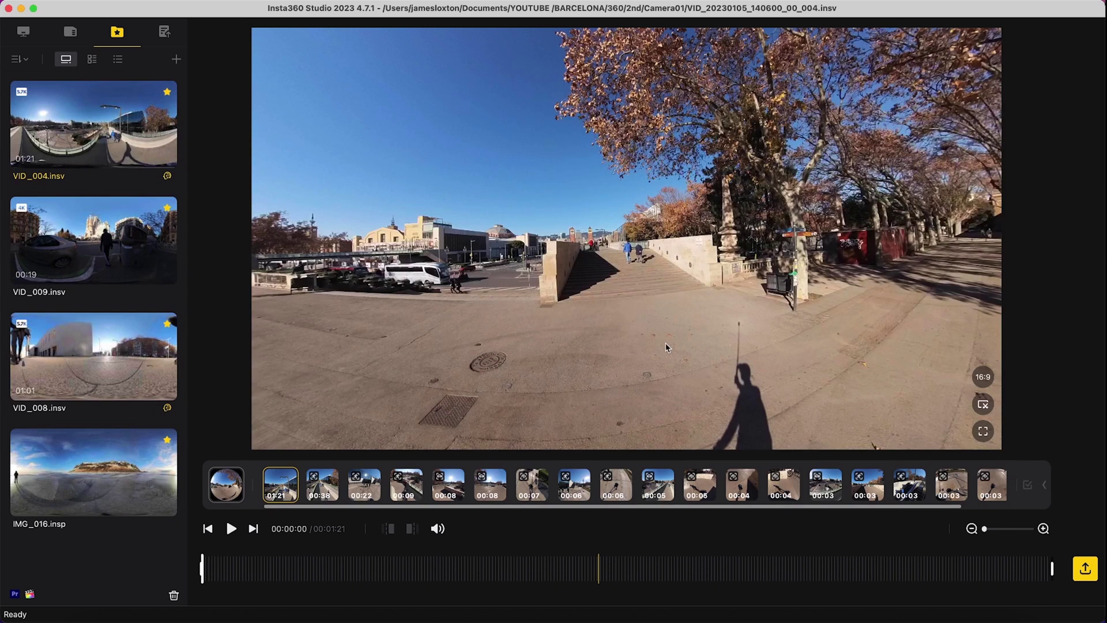
Play and pause the full-length original VID_004 clip.
{"action": "key", "text": "space"}
{"action": "key", "text": "space"}
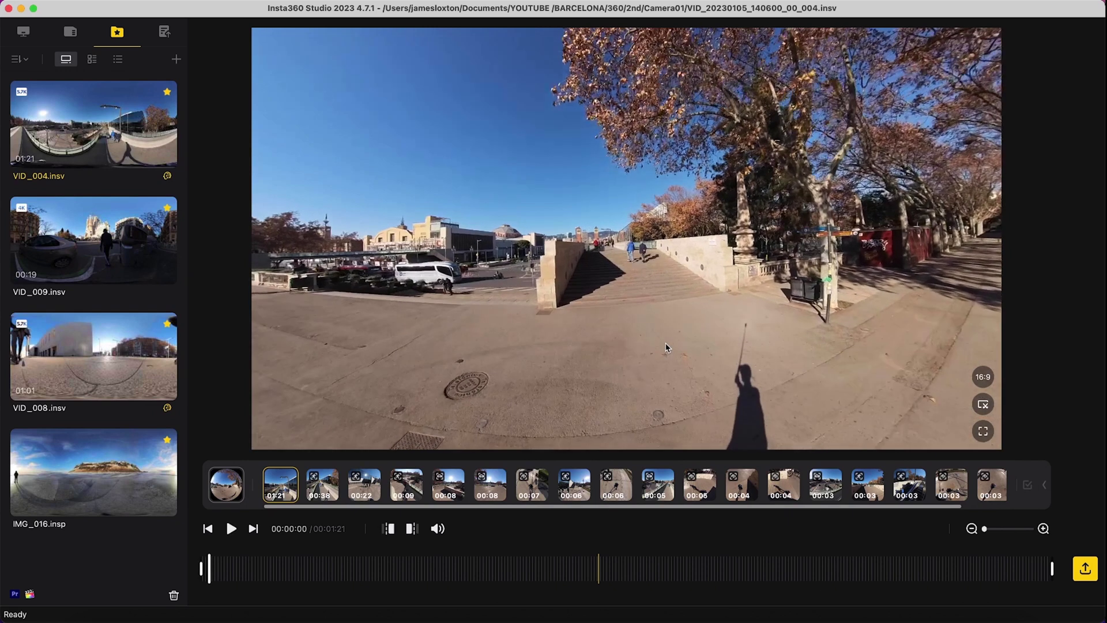
{"action": "key", "text": "XF86AudioMute"}
{"action": "key", "text": "space"}
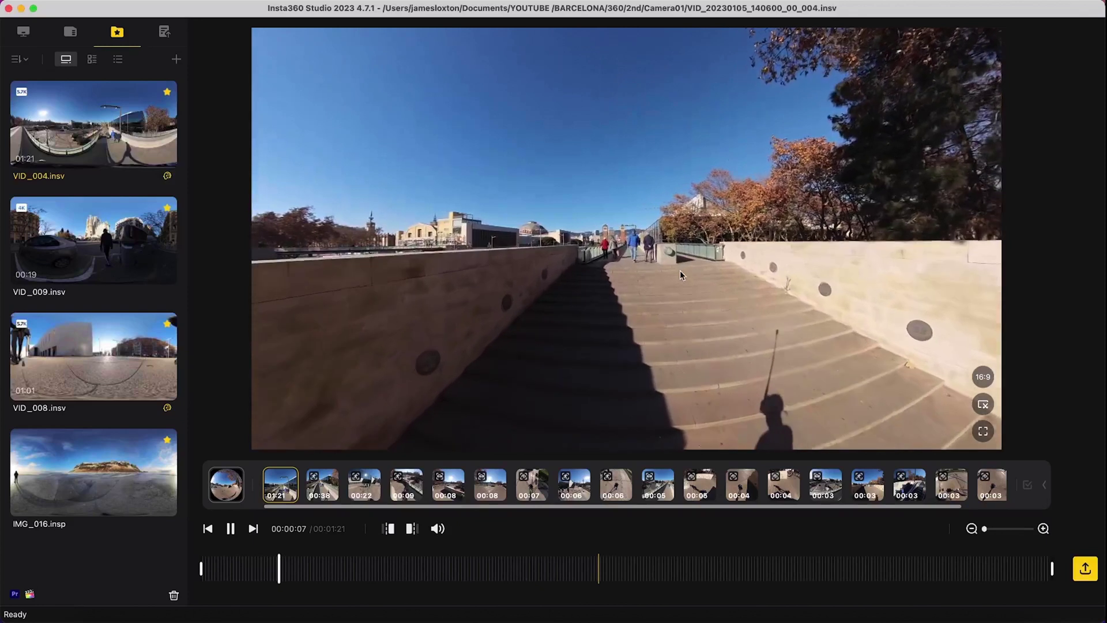
{"action": "key", "text": "space"}
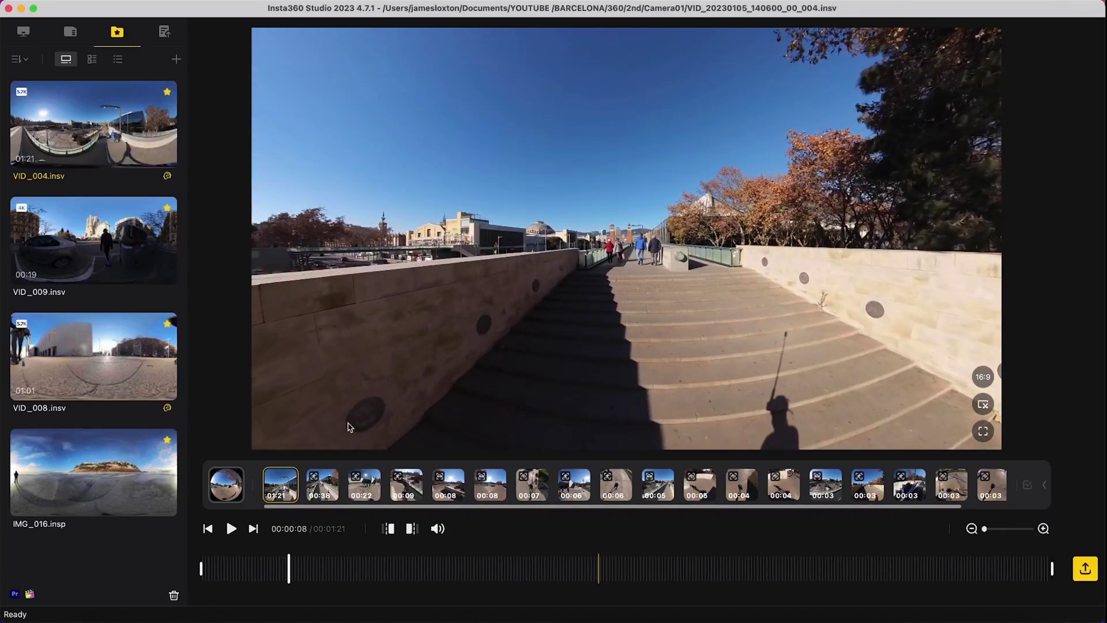
Play the 38-second, 22-second and 9-second auto-frame clips in turn.
{"action": "left_click", "coordinate": [331, 486]}
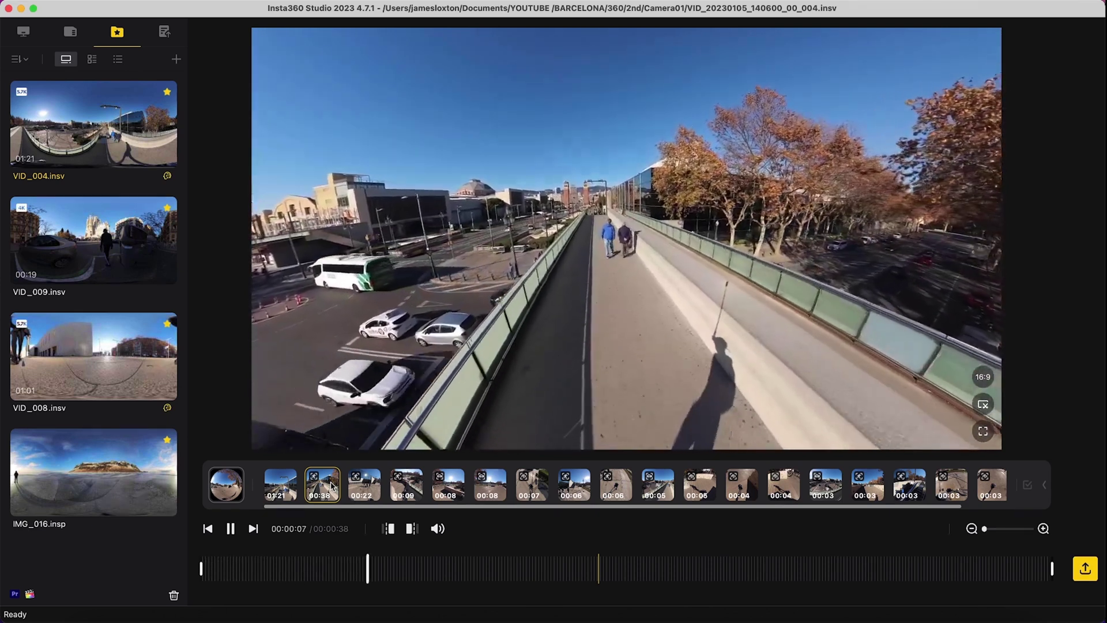
{"action": "key", "text": "space"}
{"action": "left_click", "coordinate": [359, 494]}
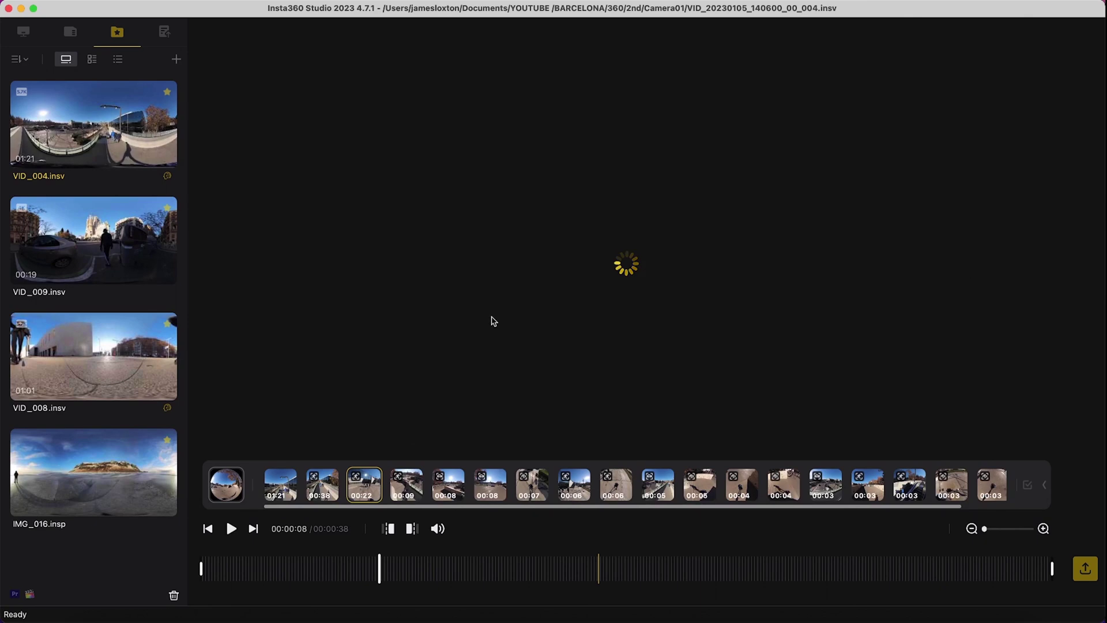
{"action": "key", "text": "space"}
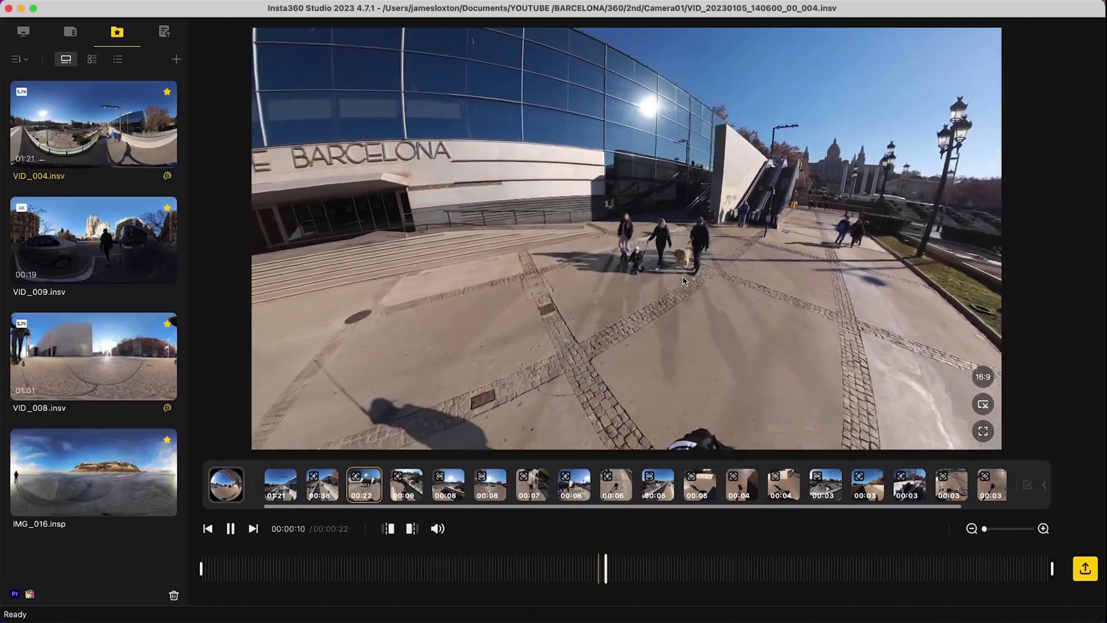
{"action": "key", "text": "space"}
{"action": "left_click", "coordinate": [412, 494]}
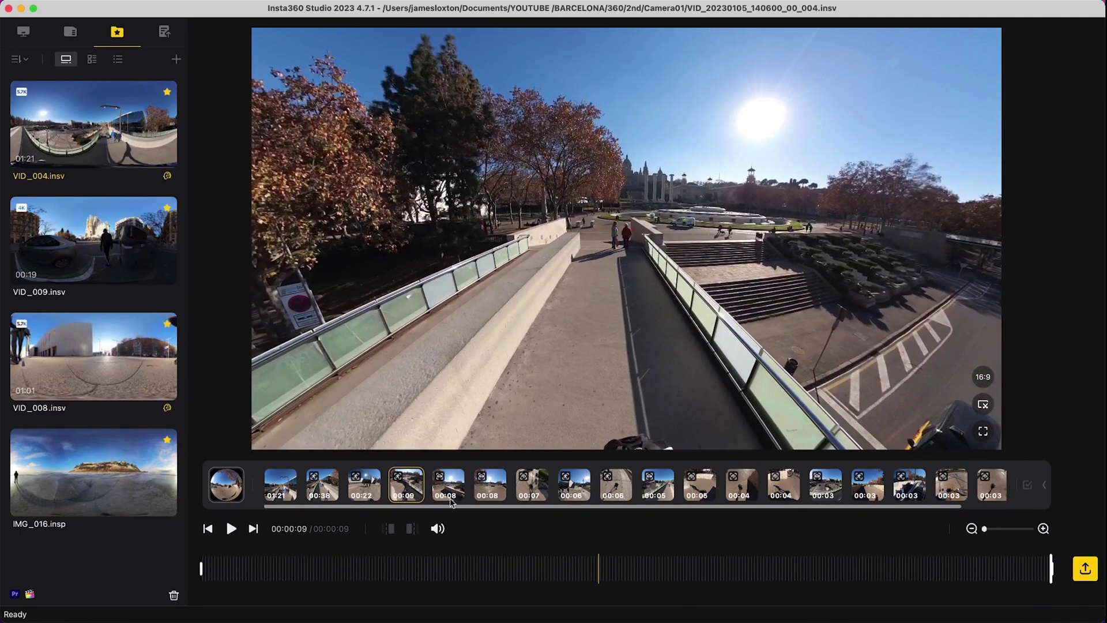
{"action": "left_click_drag", "start_coordinate": [484, 511], "coordinate": [616, 509]}
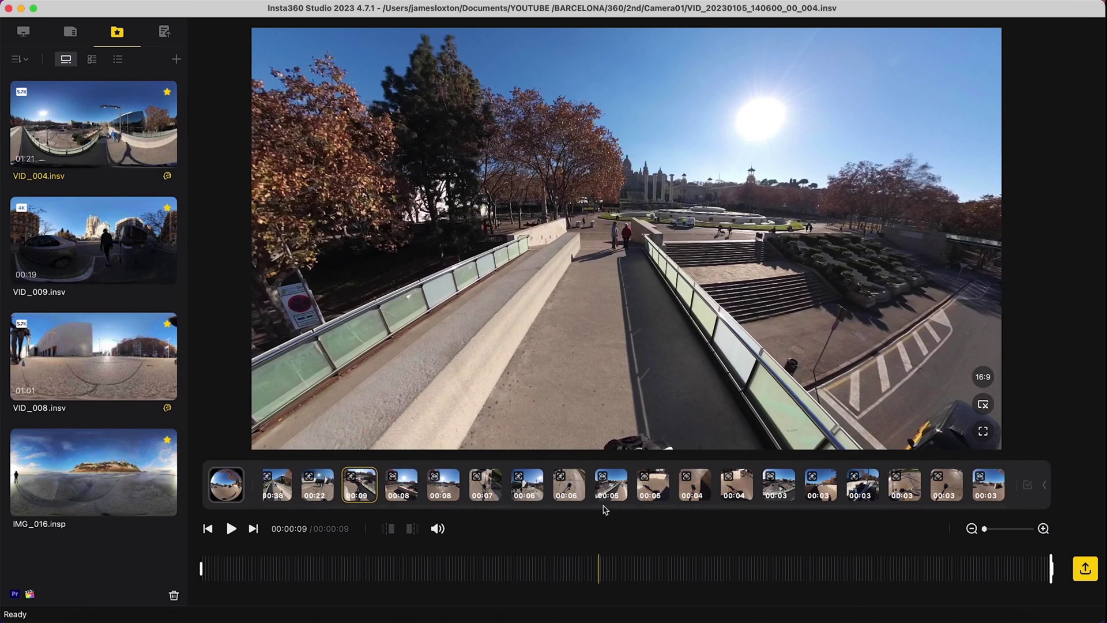
{"action": "scroll", "coordinate": [501, 517], "scroll_direction": "left", "scroll_amount": 2}
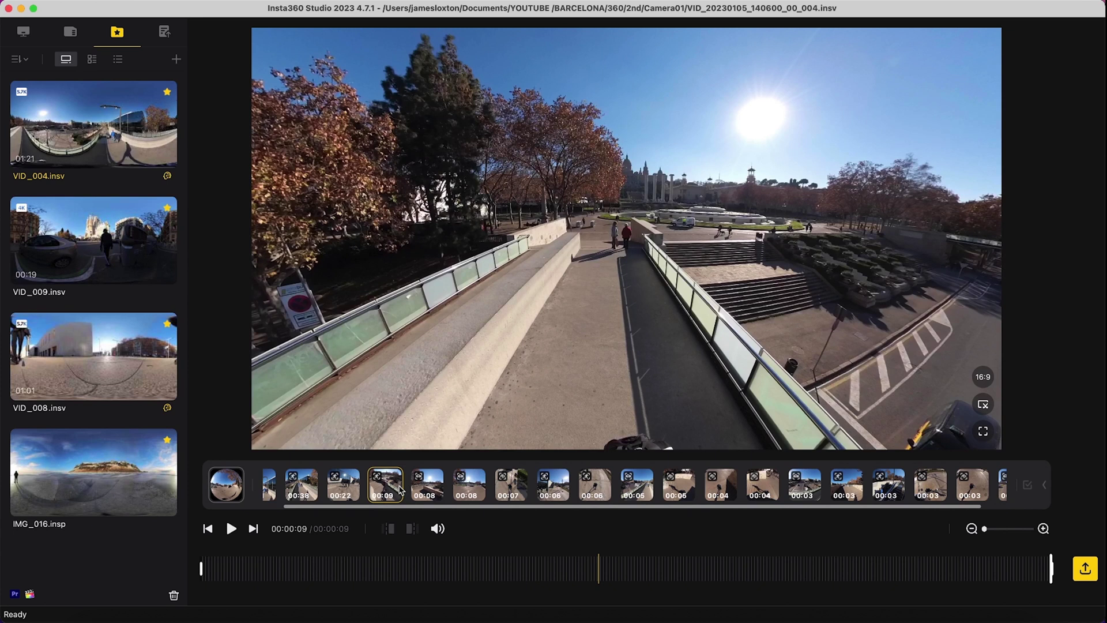
Select all auto-frame clips and review their batch export settings, estimated at 1.09GB.
{"action": "left_click", "coordinate": [1085, 568]}
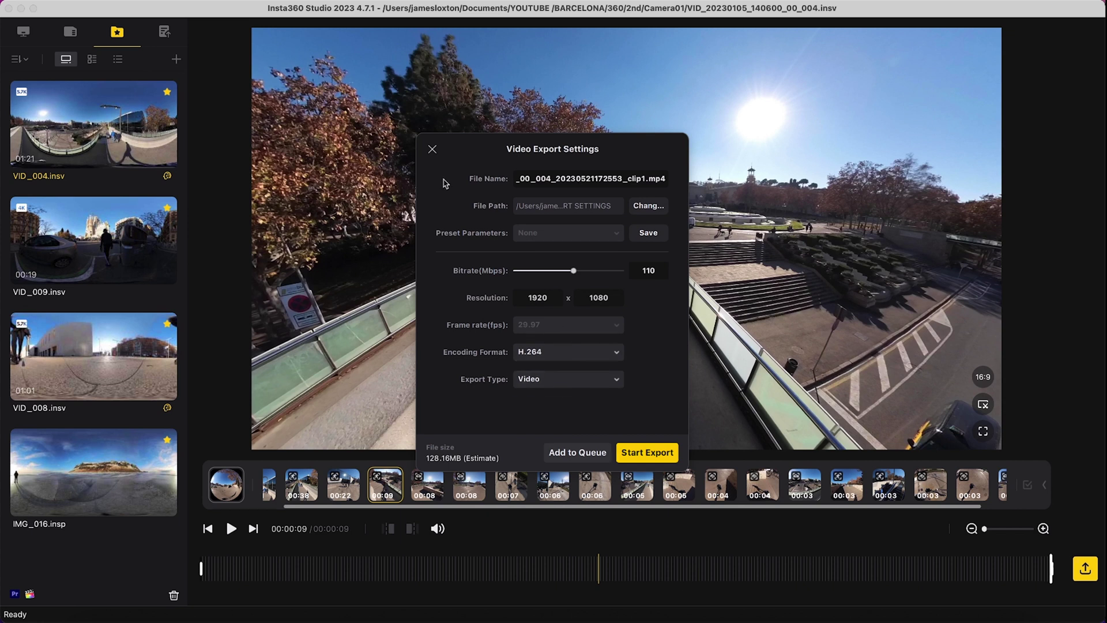
{"action": "left_click", "coordinate": [432, 149]}
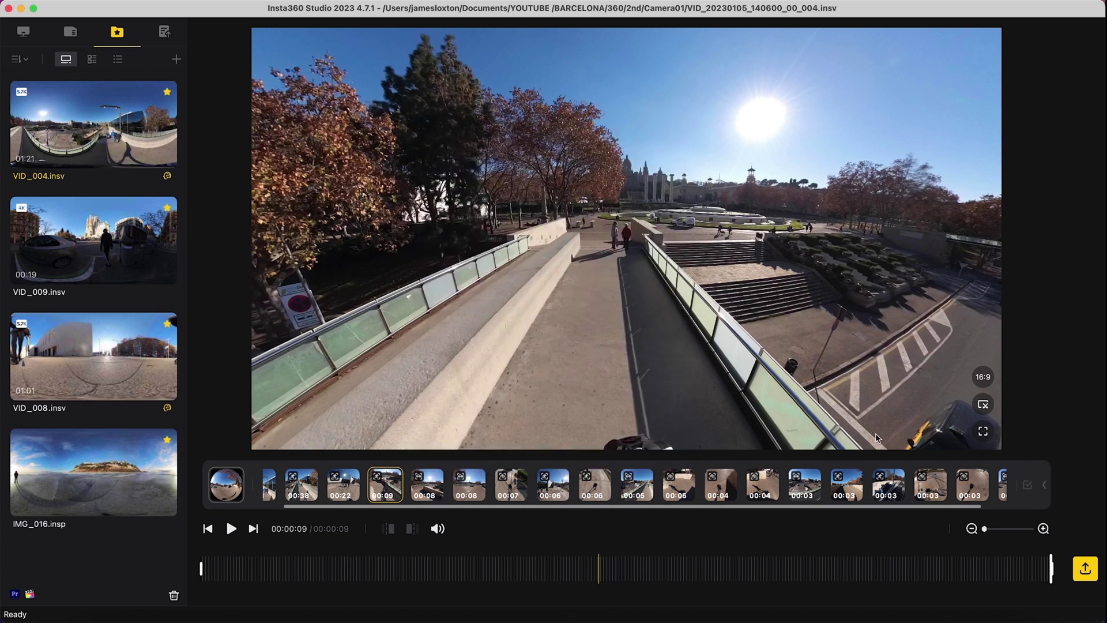
{"action": "left_click", "coordinate": [1028, 486]}
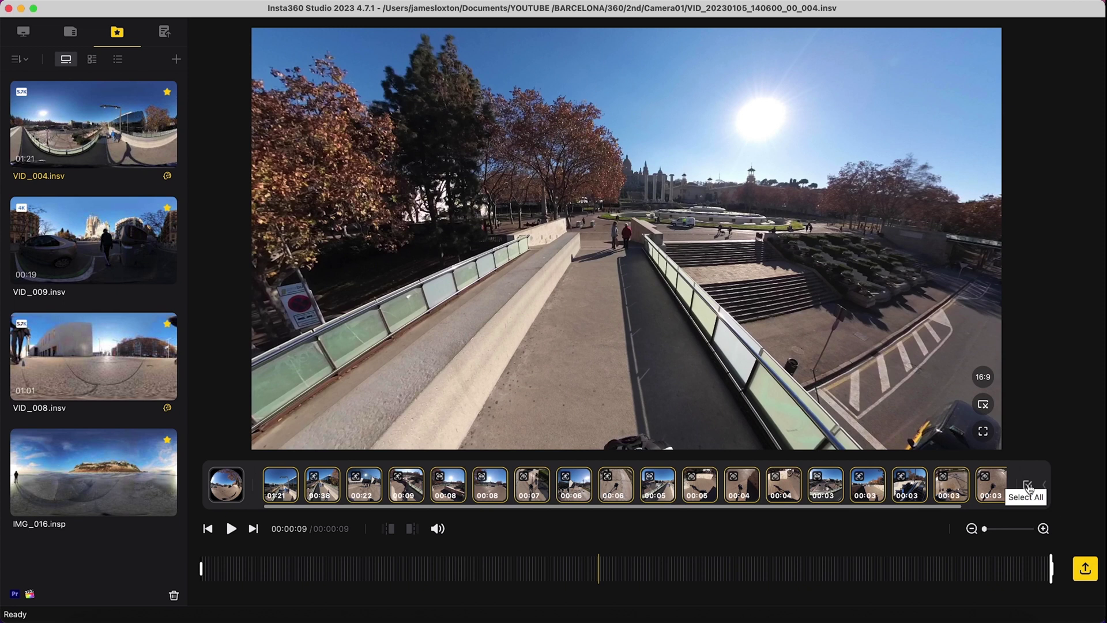
{"action": "left_click", "coordinate": [1086, 568]}
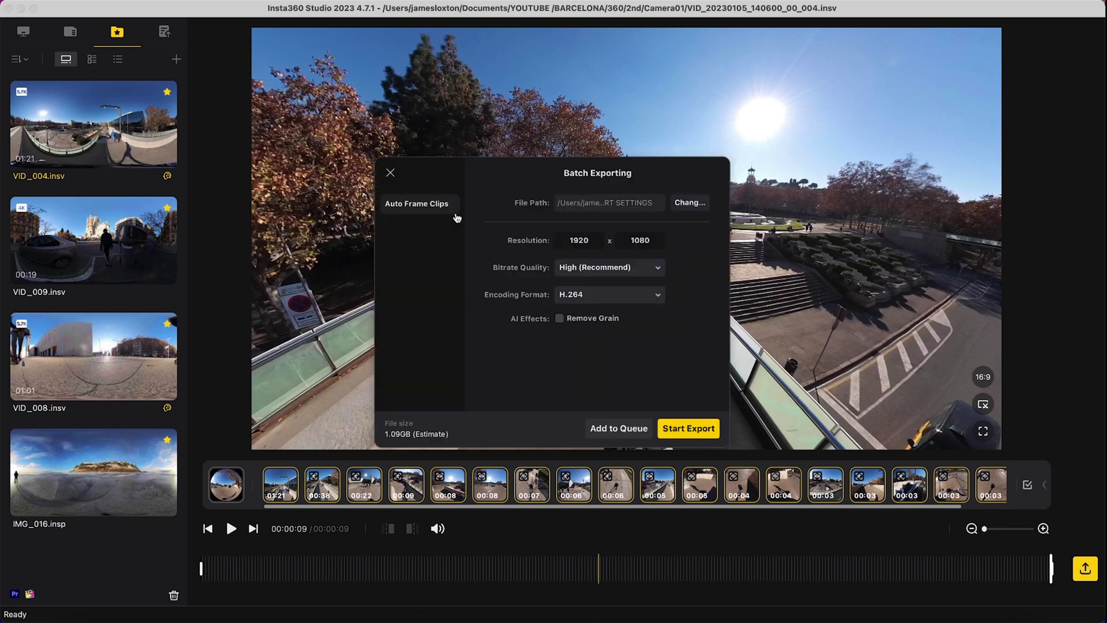
{"action": "left_click", "coordinate": [391, 173]}
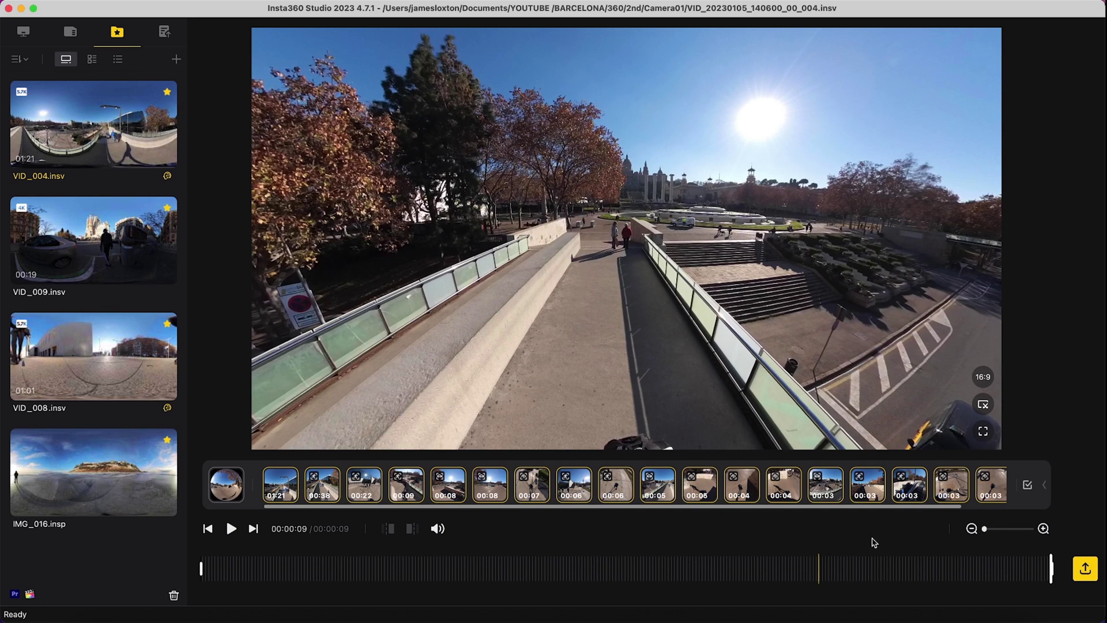
Load VID_009.insv and take a snapshot of the current frame.
{"action": "key", "text": "Down"}
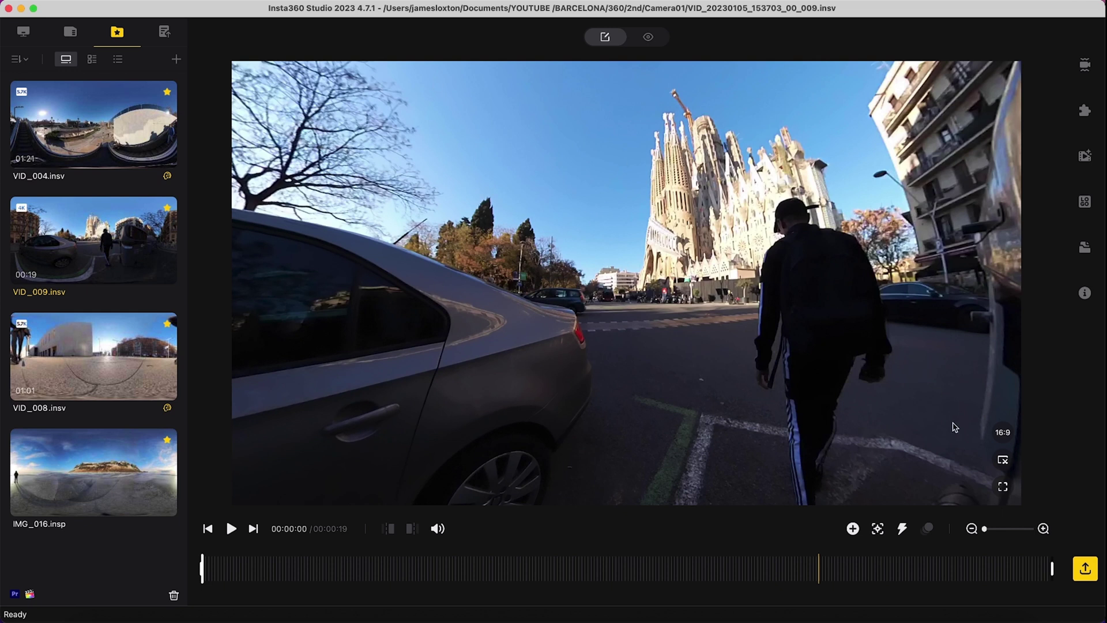
{"action": "left_click", "coordinate": [1003, 461]}
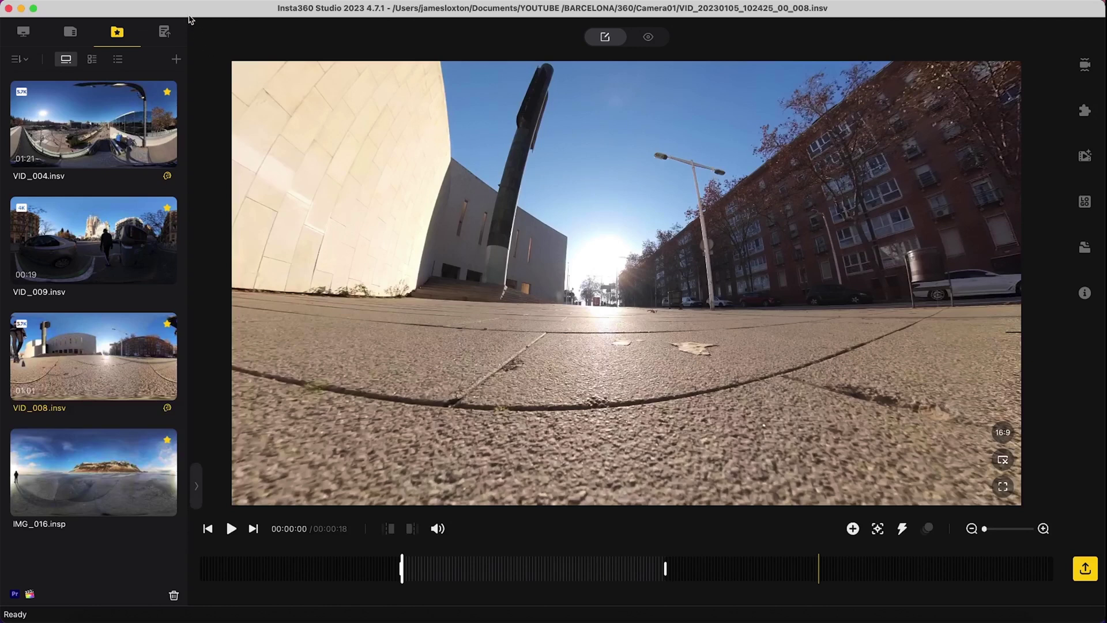
{"action": "left_click", "coordinate": [168, 1]}
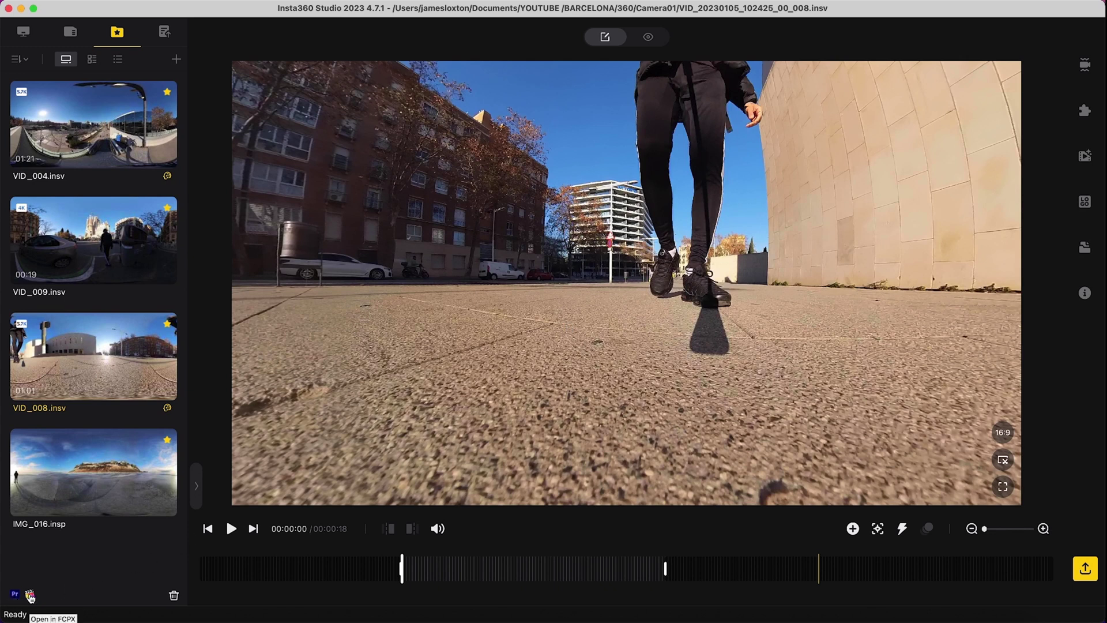
Open the Premiere plugin tutorial and rotate the 360 view toward the walking person.
{"action": "left_click", "coordinate": [17, 594]}
{"action": "left_click_drag", "start_coordinate": [682, 285], "coordinate": [656, 252]}
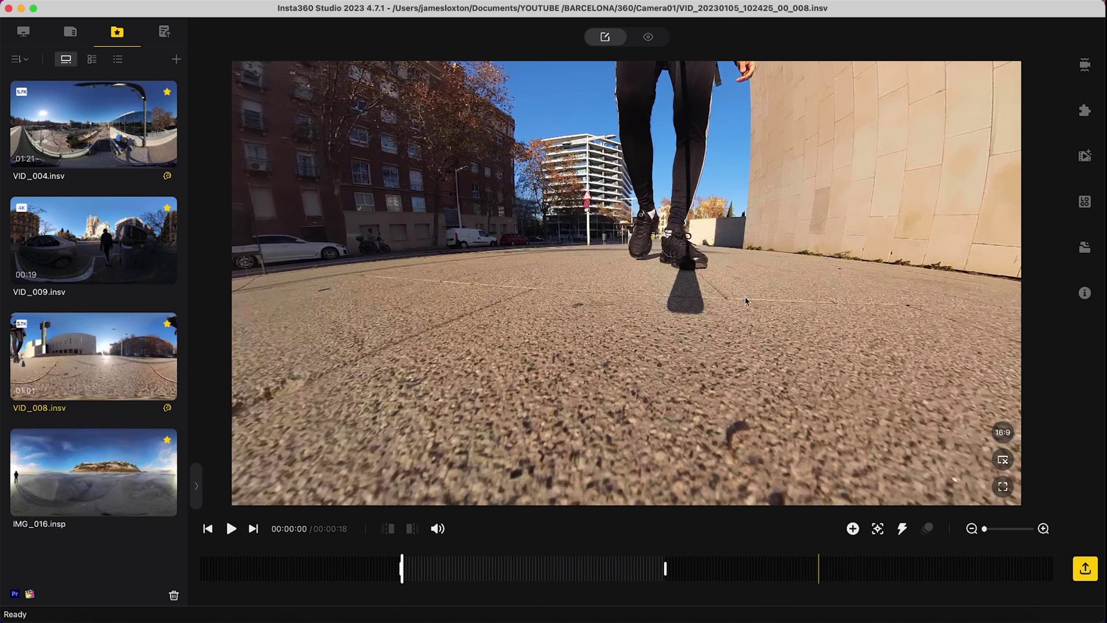
{"action": "left_click_drag", "start_coordinate": [576, 247], "coordinate": [603, 260]}
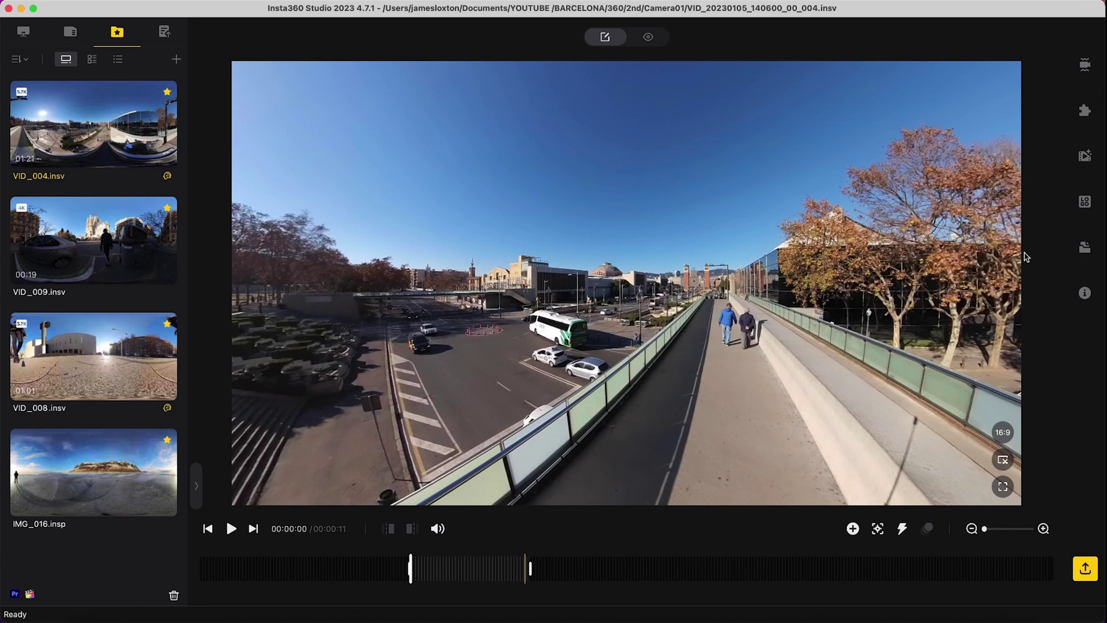
Create a new Project2 for the clip and trim its start to the escalator scene.
{"action": "left_click", "coordinate": [1084, 248]}
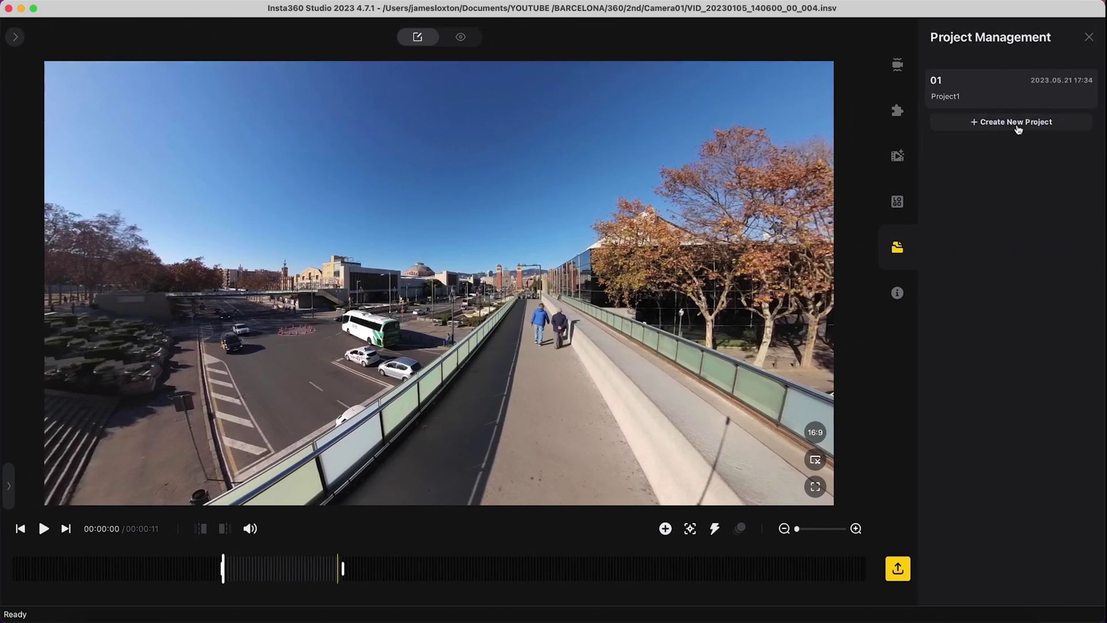
{"action": "left_click", "coordinate": [1017, 125]}
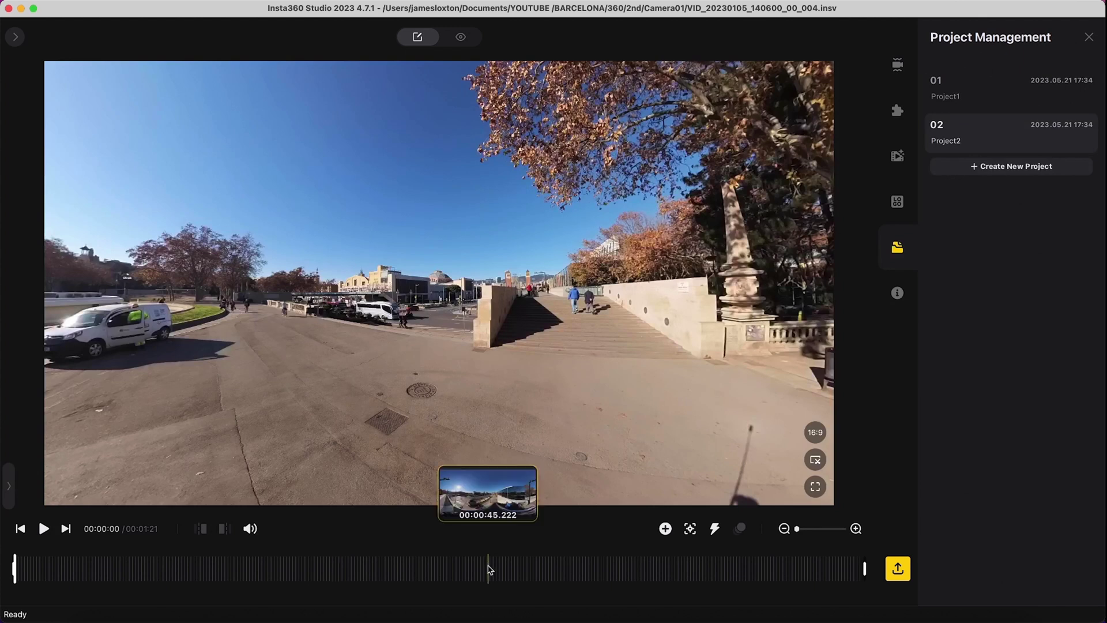
{"action": "left_click", "coordinate": [539, 568]}
{"action": "left_click", "coordinate": [201, 528]}
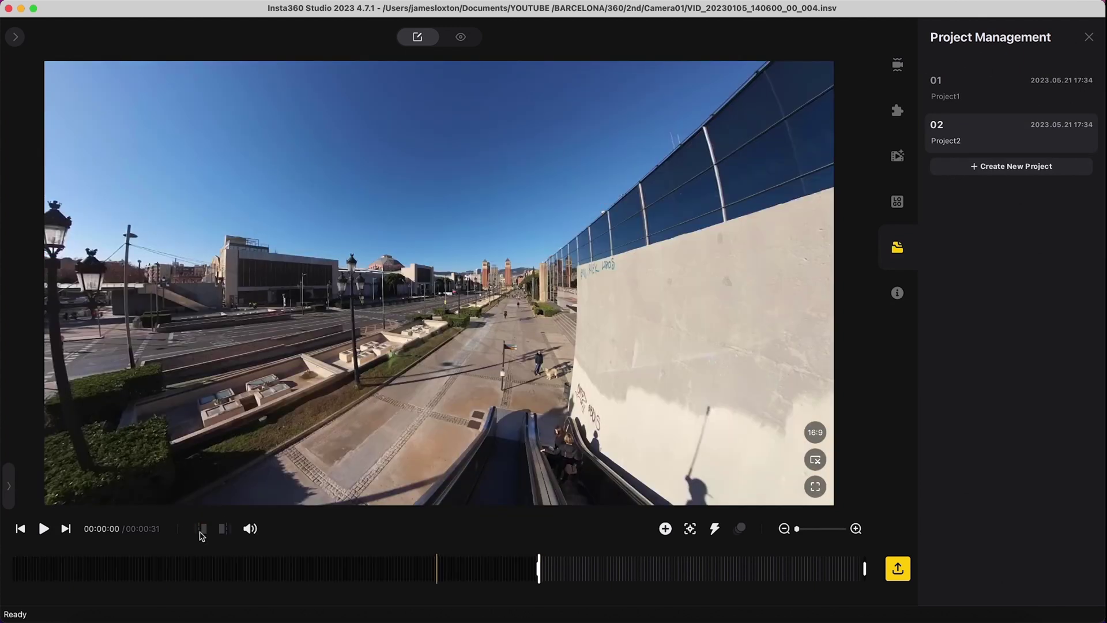
Scrub through the trimmed clip, then switch between Project1 and Project2 to compare them.
{"action": "left_click", "coordinate": [644, 570]}
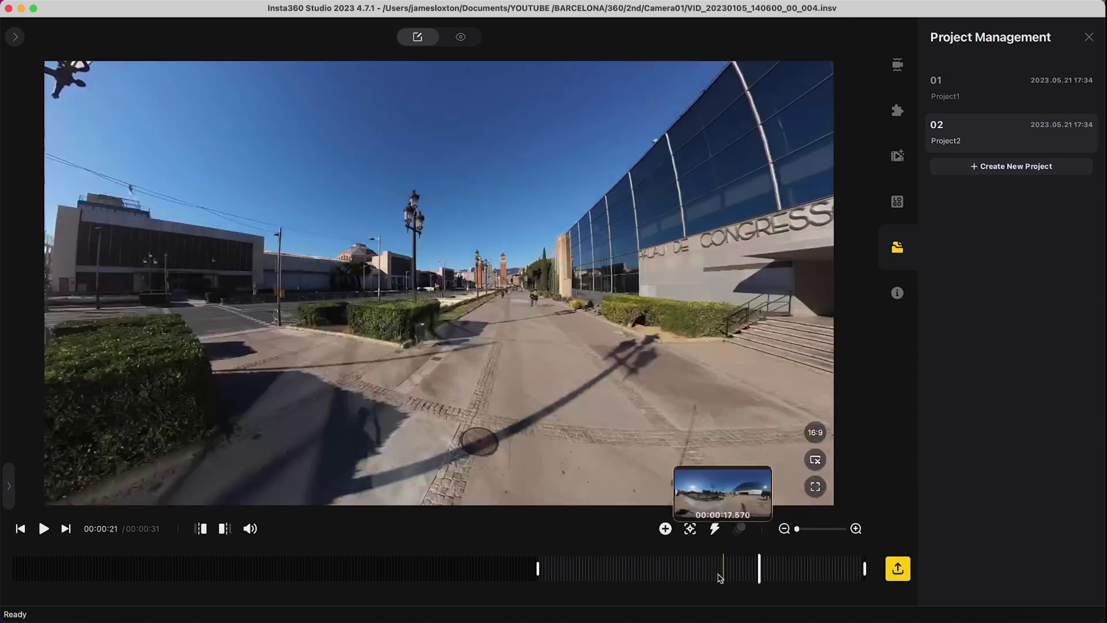
{"action": "left_click", "coordinate": [696, 570]}
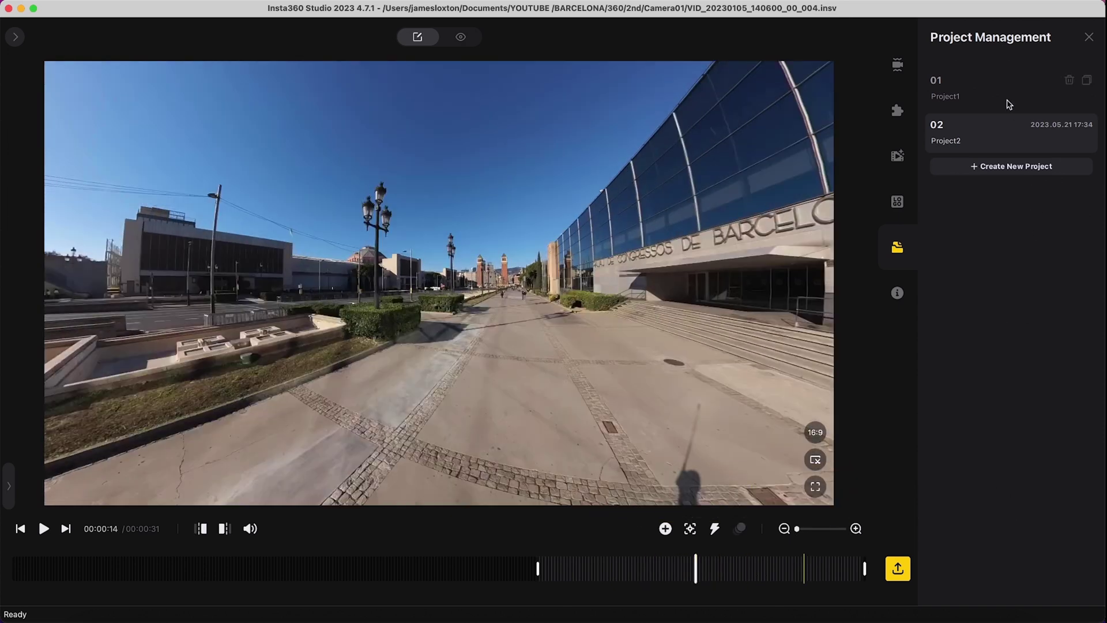
{"action": "left_click", "coordinate": [974, 95]}
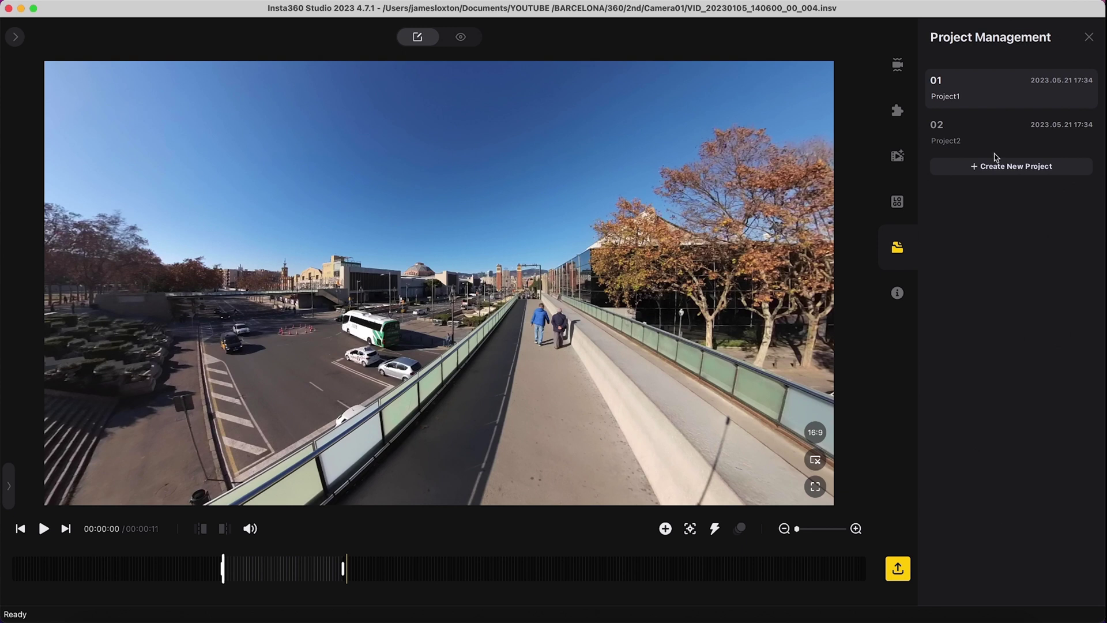
{"action": "left_click", "coordinate": [980, 138]}
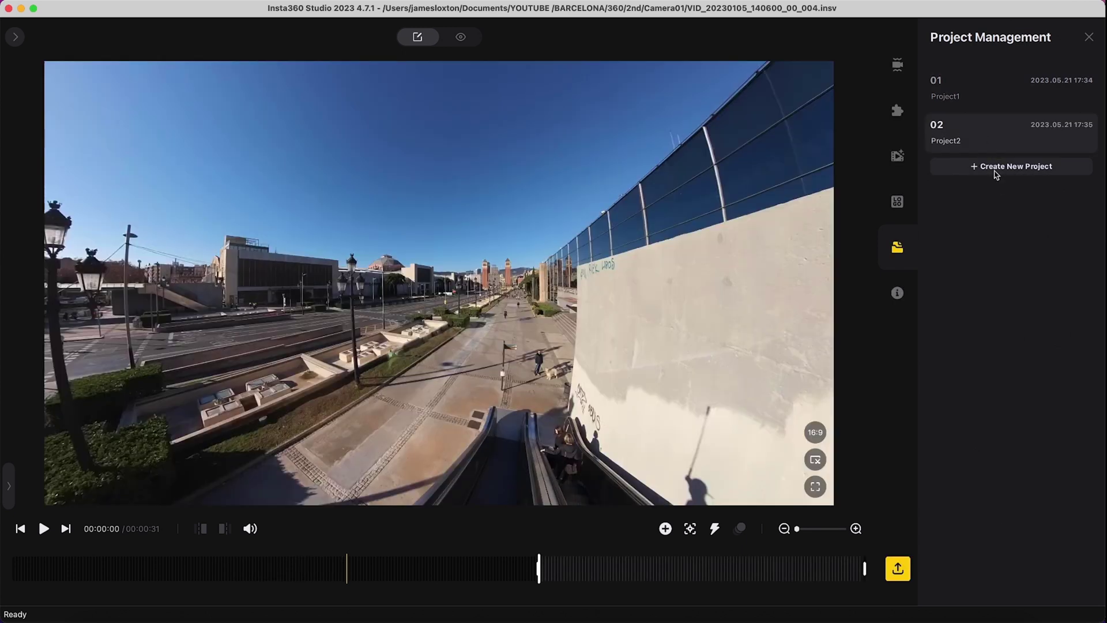